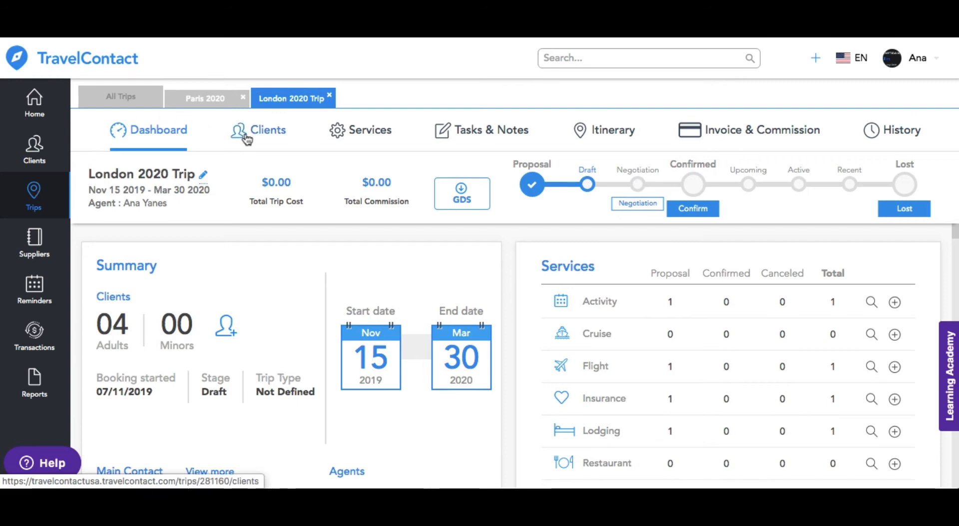
# Start a new client group for the London 2020 Trip and name it "trip 1".
pyautogui.click(245, 132)
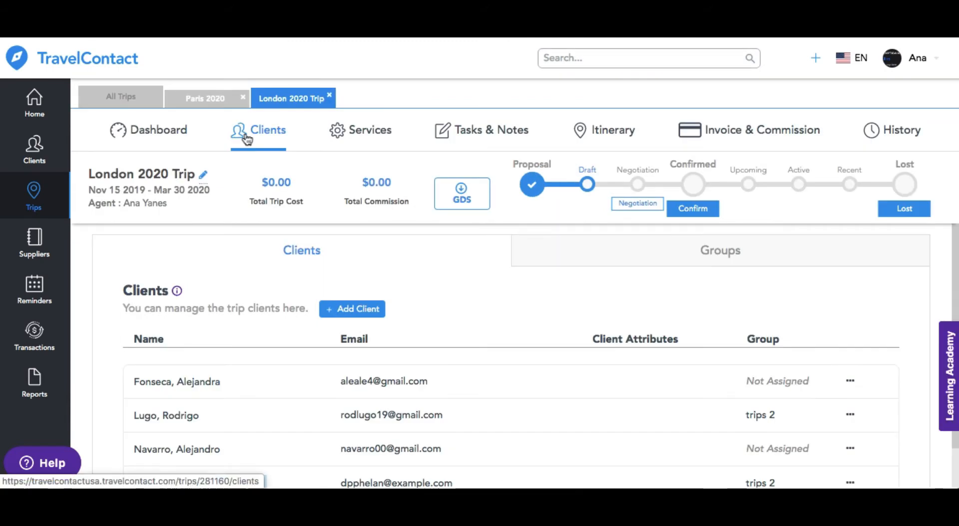
pyautogui.click(648, 259)
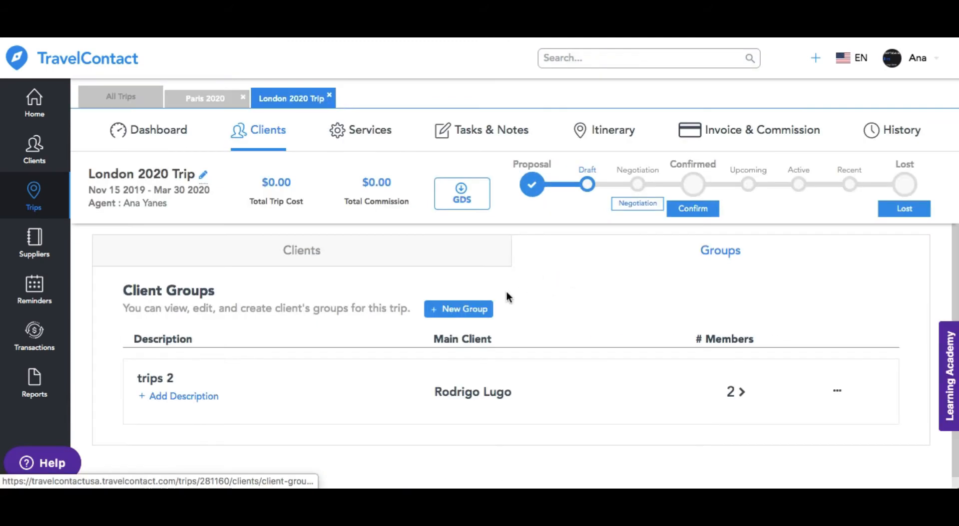
pyautogui.click(472, 309)
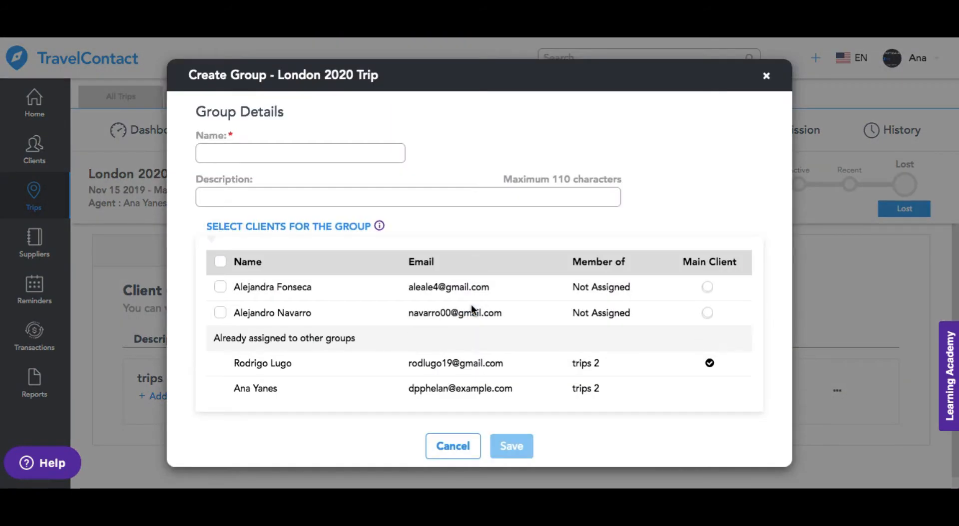
pyautogui.click(346, 159)
pyautogui.write('trip 1')
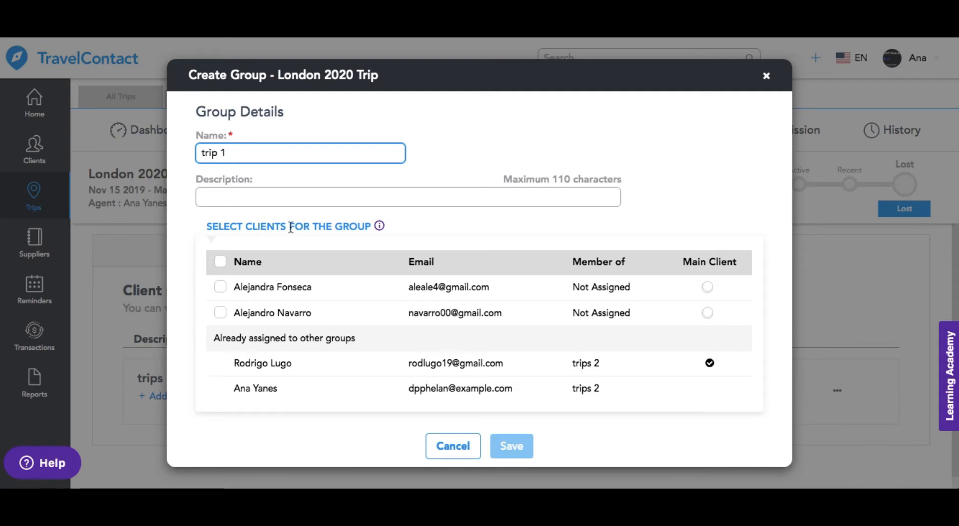
# Add both unassigned clients to the group, make the second one the main client, and save the group.
pyautogui.click(220, 287)
pyautogui.click(220, 313)
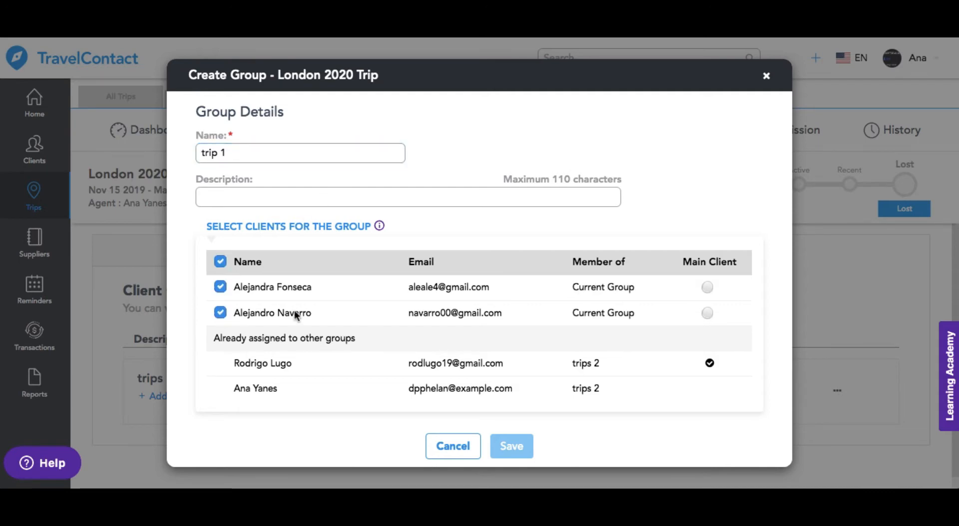
pyautogui.click(707, 313)
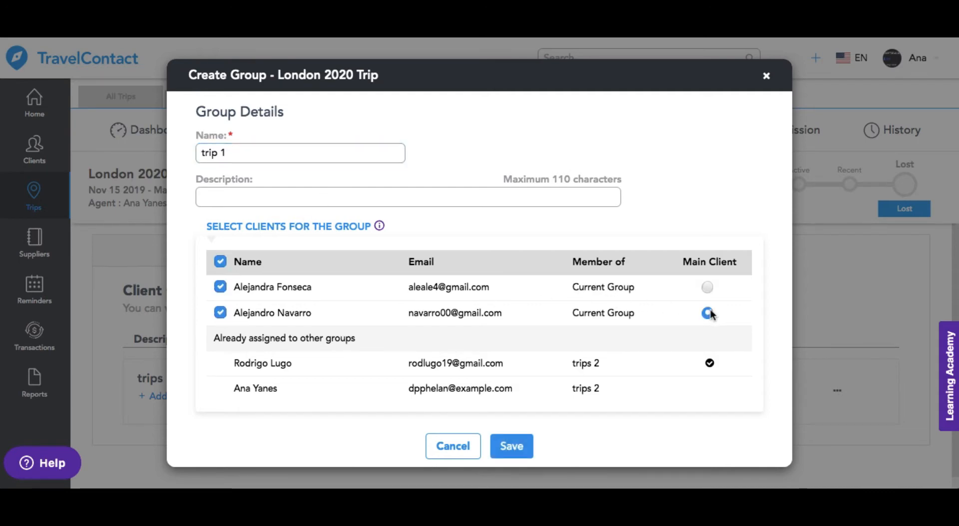
pyautogui.click(507, 450)
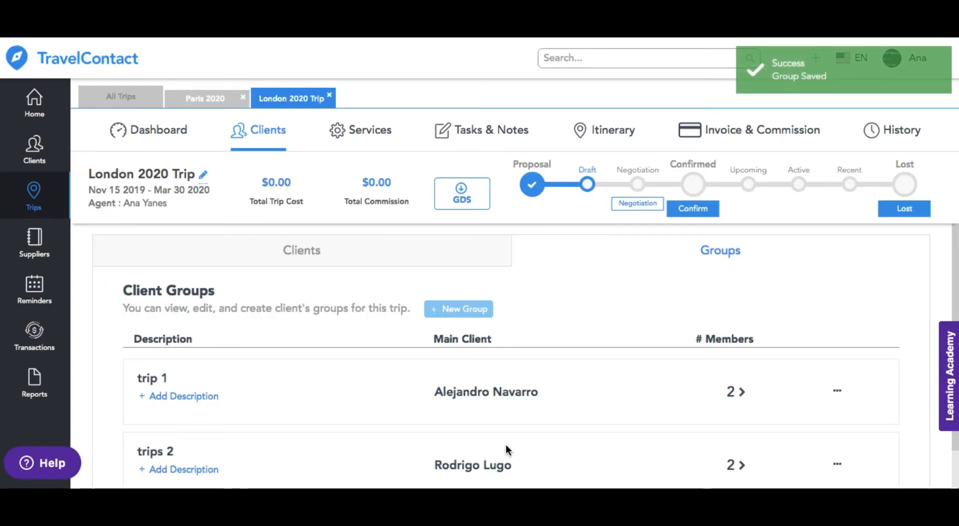
pyautogui.scroll(-2, 624, 429)
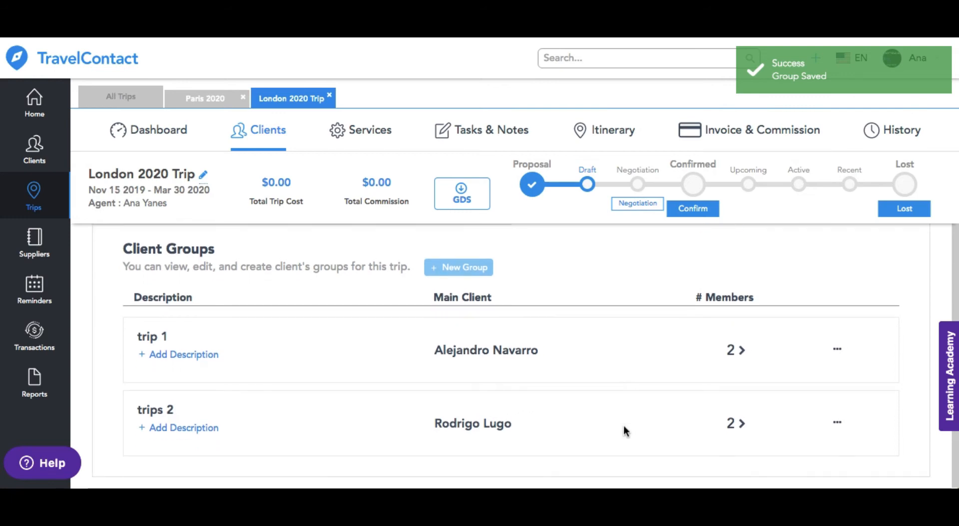
pyautogui.click(838, 352)
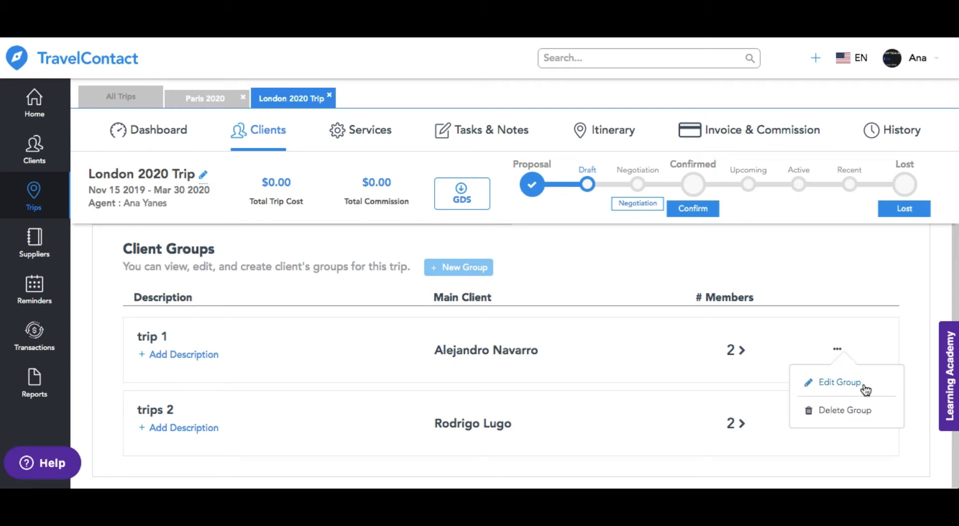
pyautogui.click(840, 352)
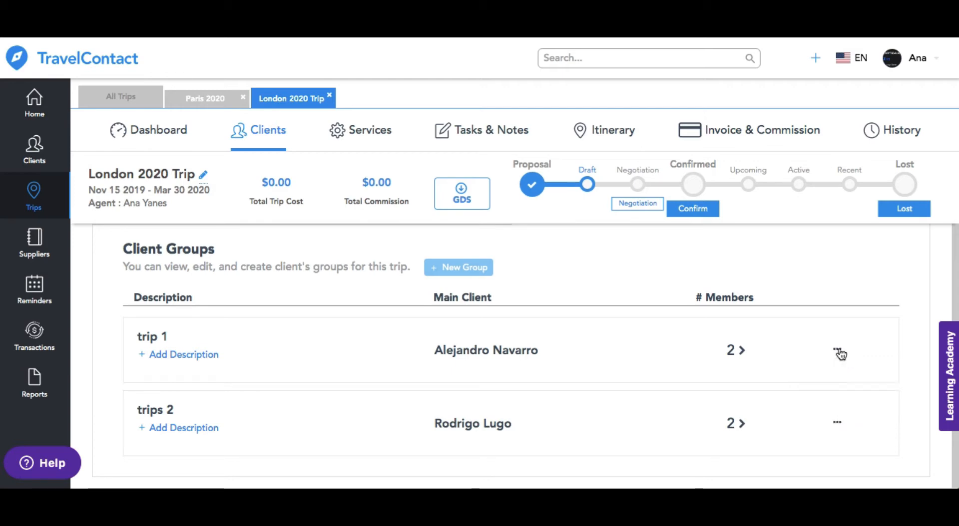
# Add a Restaurant service to the trip, searching for "sea food" and choosing Bluewater Grill Seafood Restaurant & Market as the supplier.
pyautogui.click(366, 138)
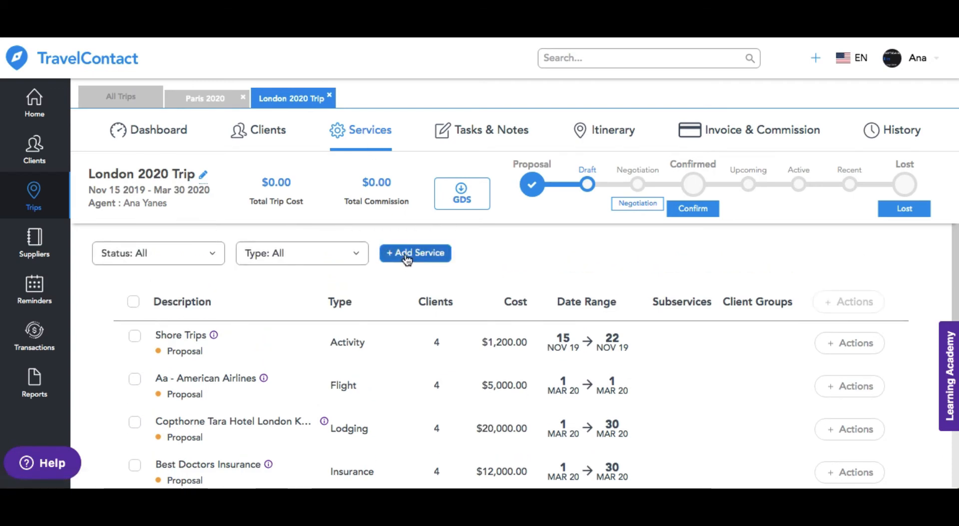
pyautogui.click(406, 257)
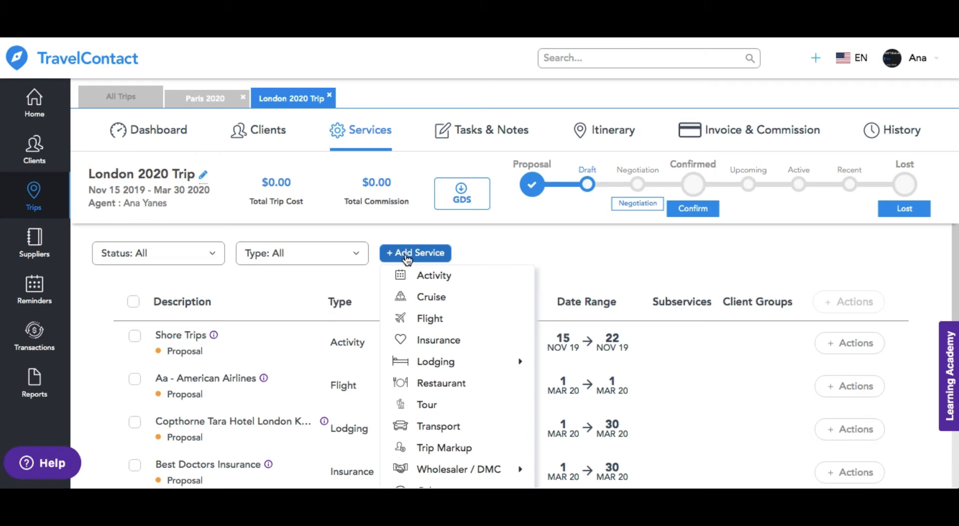
pyautogui.click(427, 384)
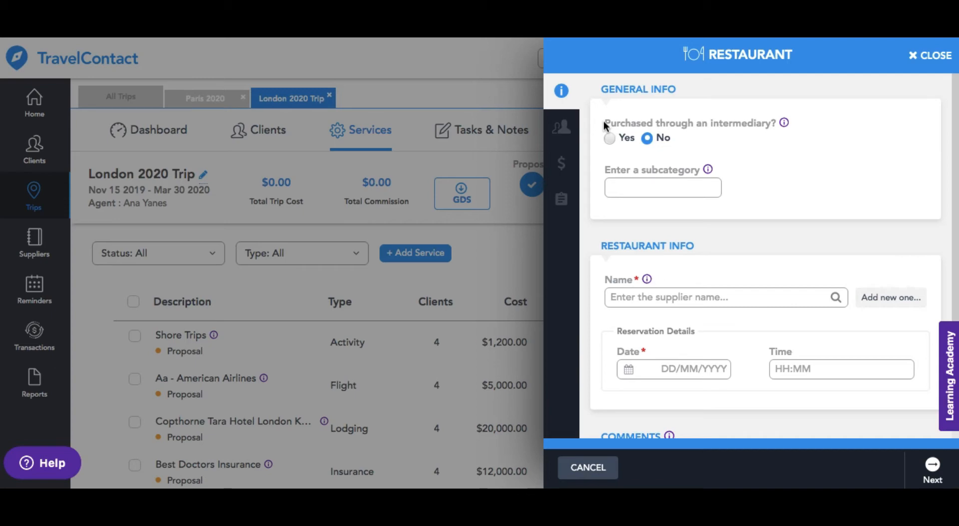
pyautogui.scroll(-2, 631, 220)
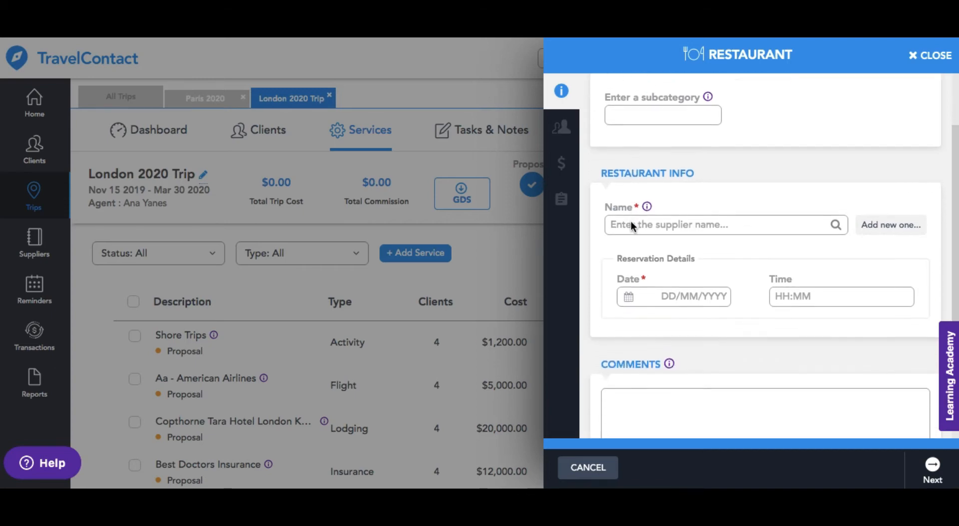
pyautogui.click(632, 203)
pyautogui.write('sea ')
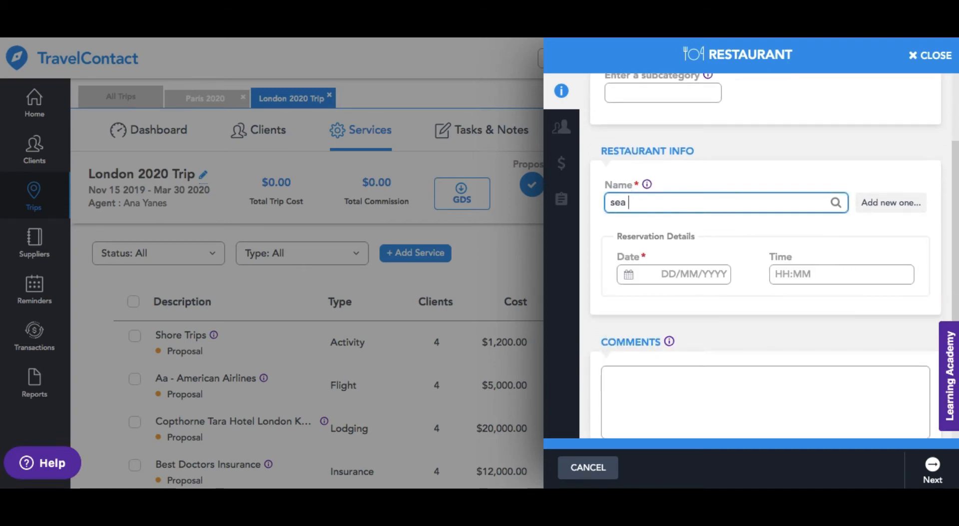
pyautogui.write('food')
pyautogui.click(632, 233)
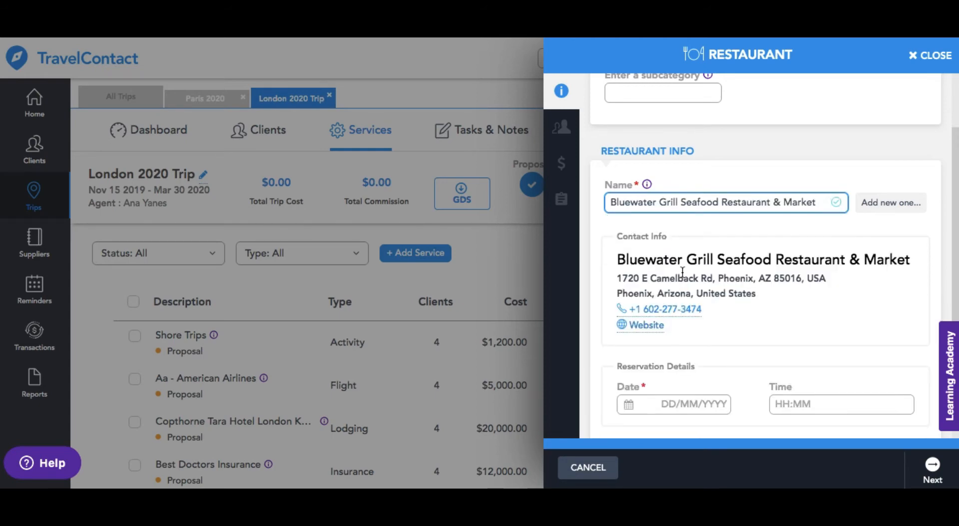
# Set the restaurant reservation date to 18/11/2019 and proceed to the service's client selection.
pyautogui.scroll(-3, 682, 272)
pyautogui.click(651, 313)
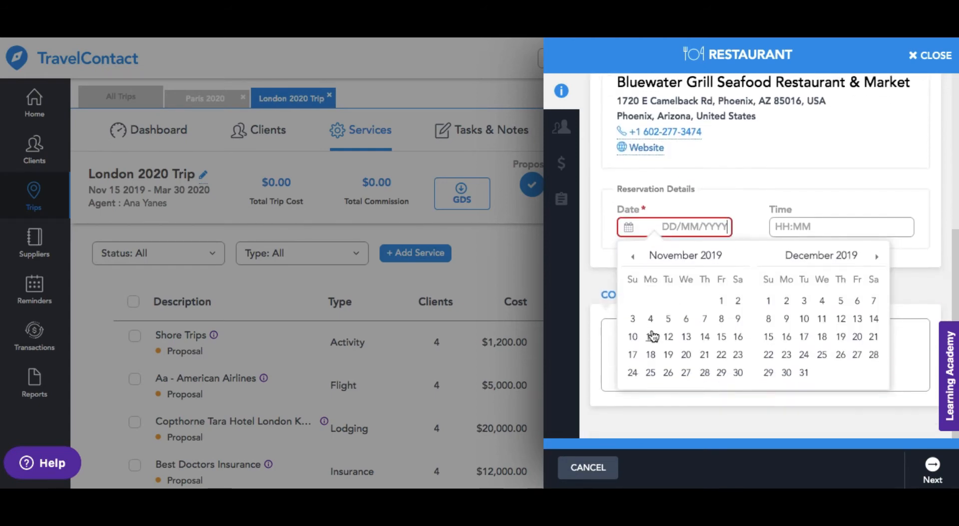
pyautogui.click(650, 355)
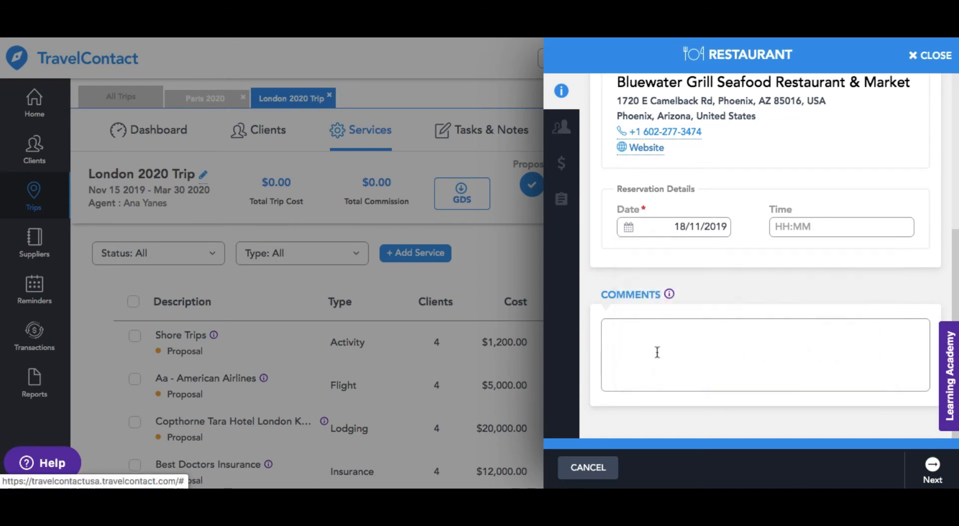
pyautogui.click(919, 464)
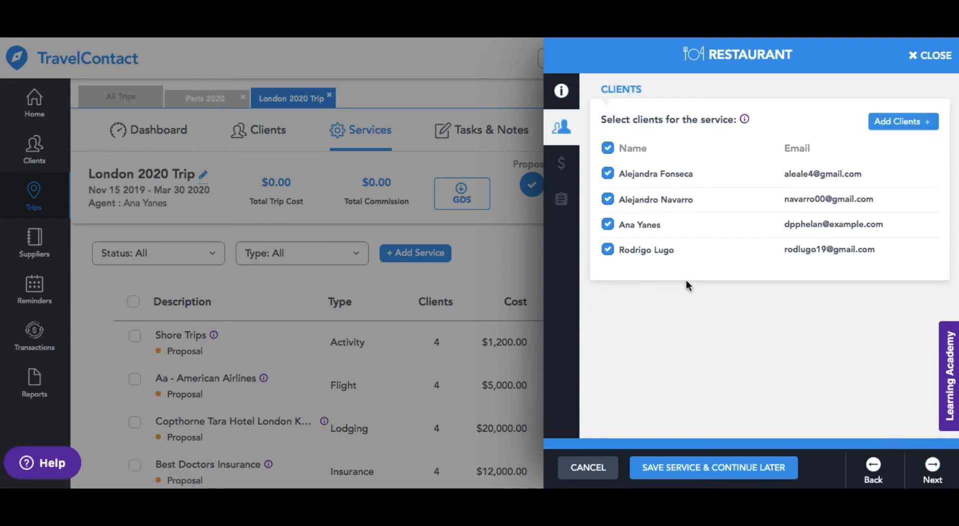
pyautogui.click(607, 175)
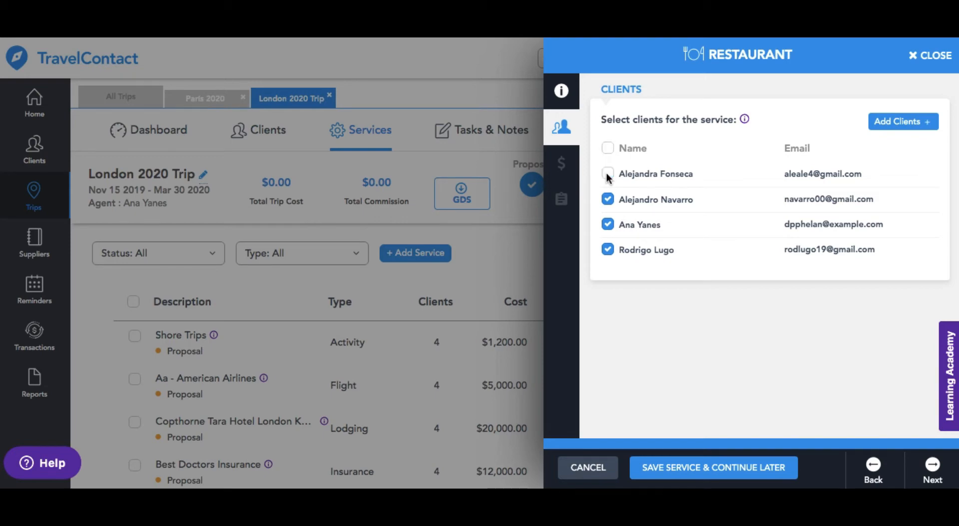
pyautogui.click(607, 198)
pyautogui.click(607, 199)
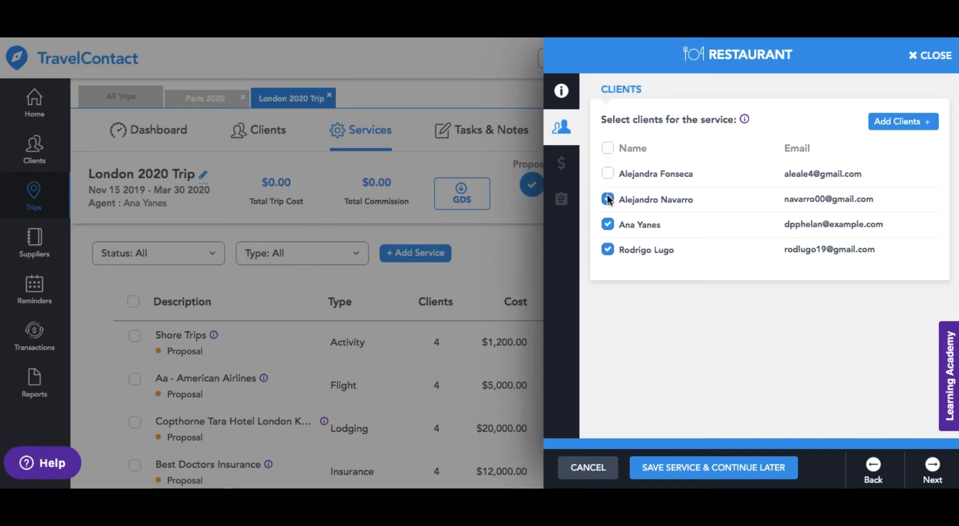
pyautogui.click(608, 174)
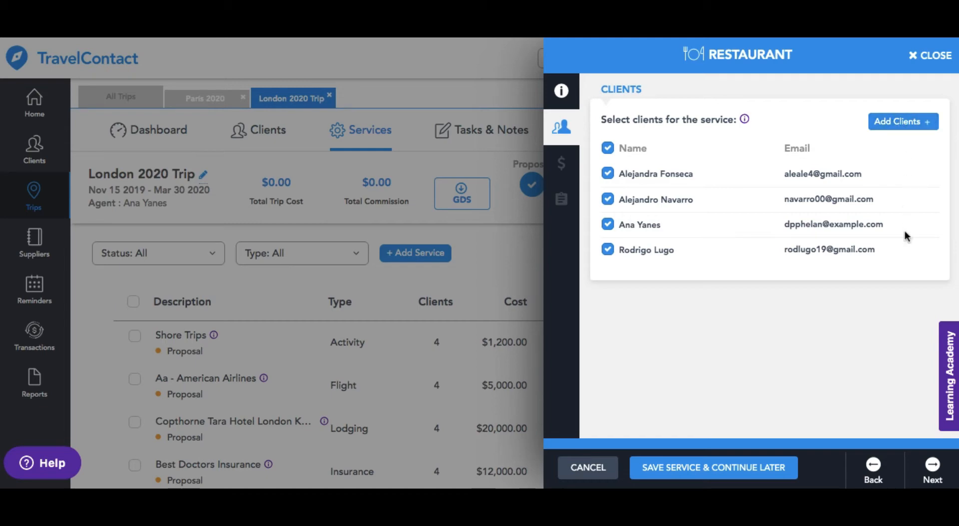
# Set the client payment to Agency and split the service cost between the groups trip 1 and trips 2, continuing to the costs.
pyautogui.click(930, 472)
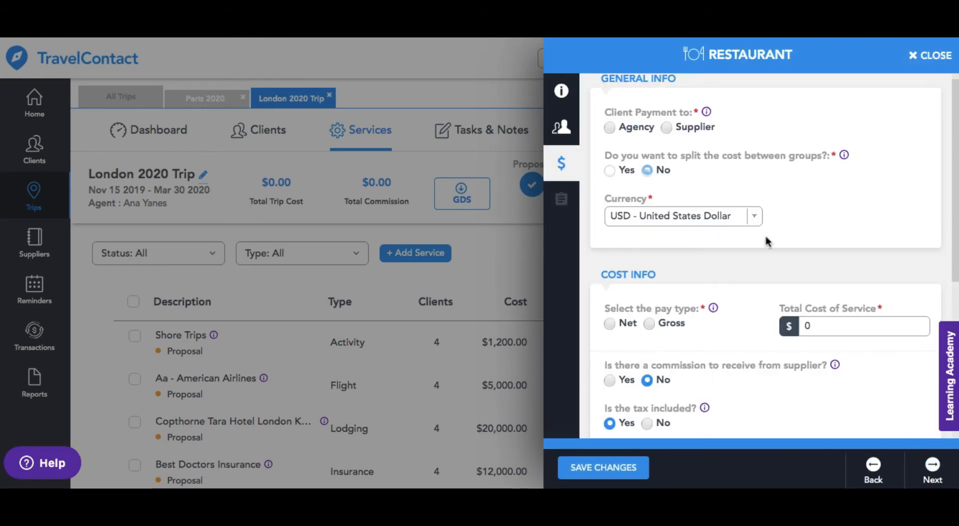
pyautogui.click(609, 129)
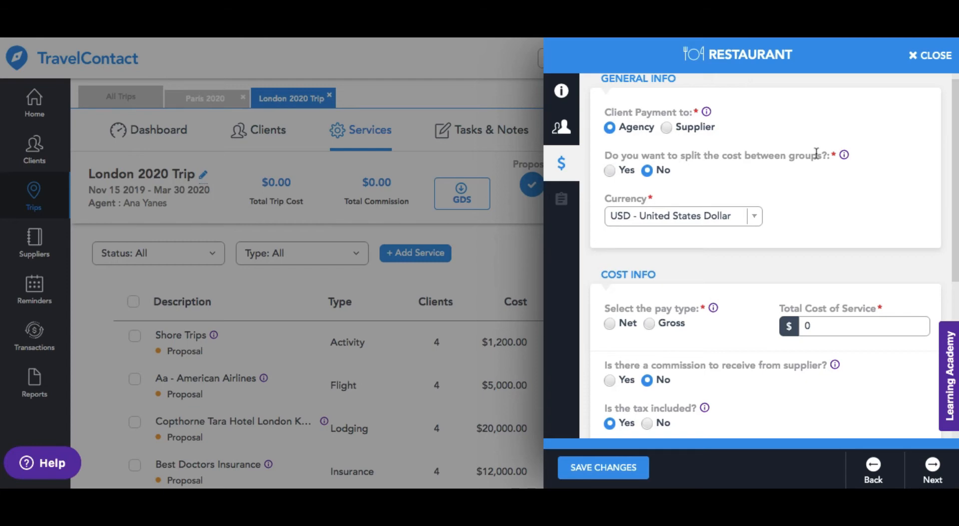
pyautogui.click(612, 170)
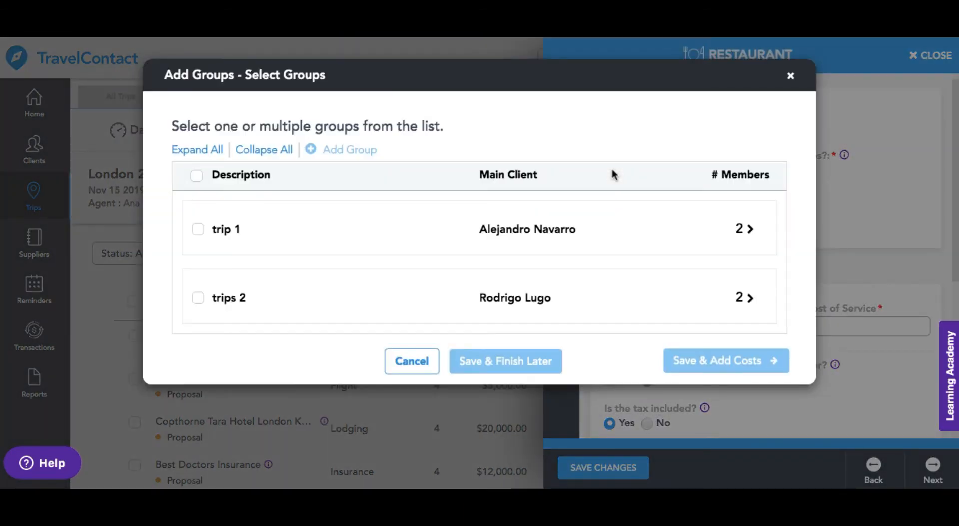
pyautogui.click(198, 230)
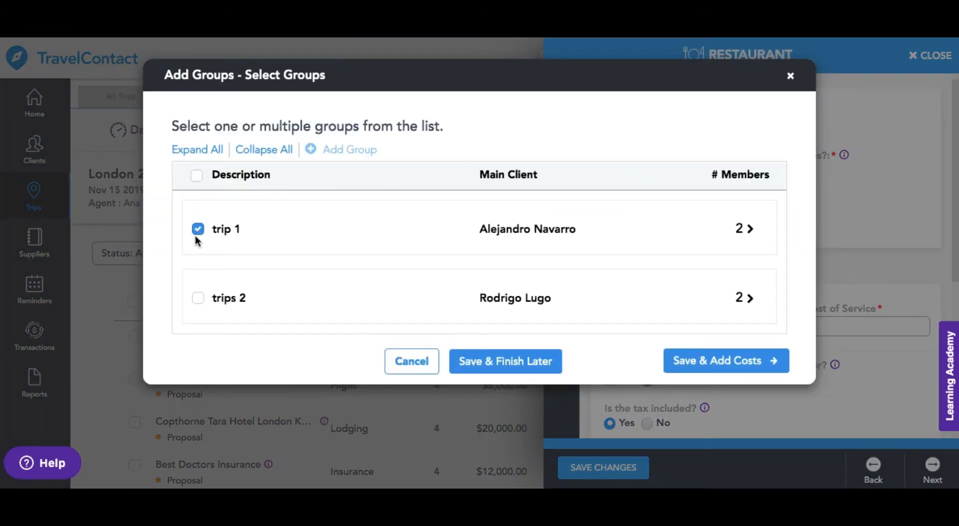
pyautogui.click(198, 299)
pyautogui.click(694, 371)
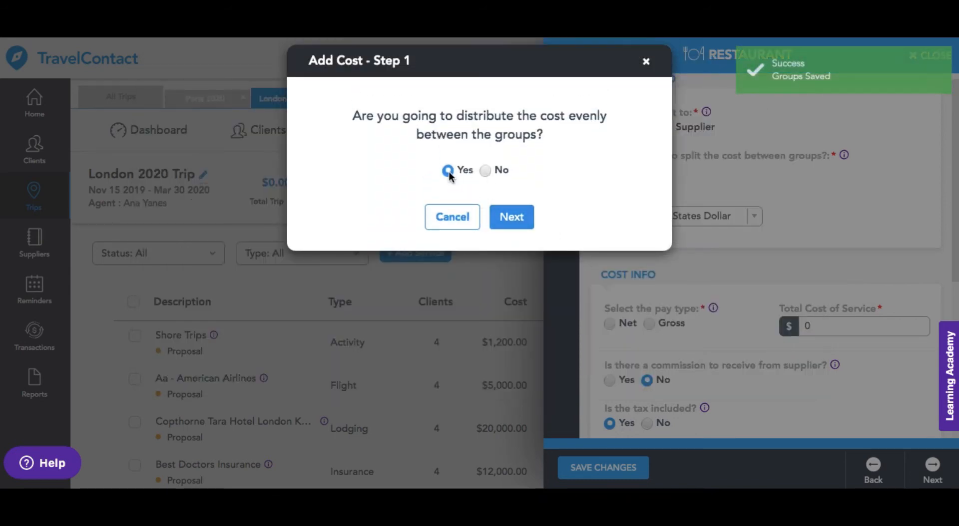
# Distribute the cost evenly between the groups, with pay type Gross and a total cost of $200.
pyautogui.click(509, 219)
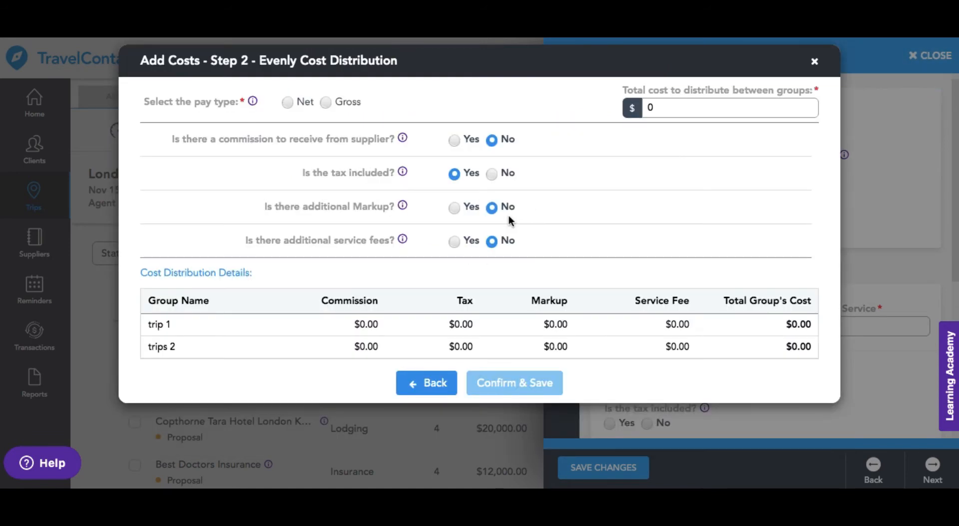
pyautogui.click(327, 102)
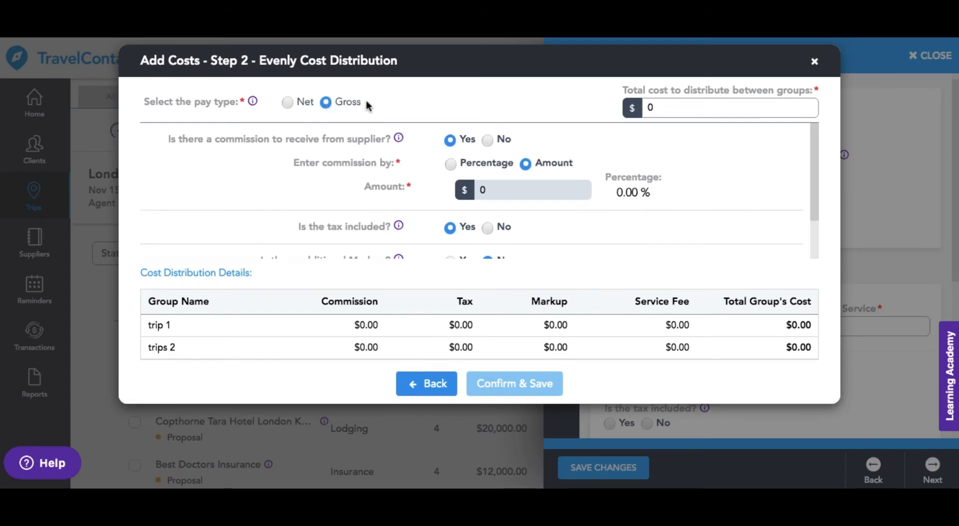
pyautogui.click(661, 108)
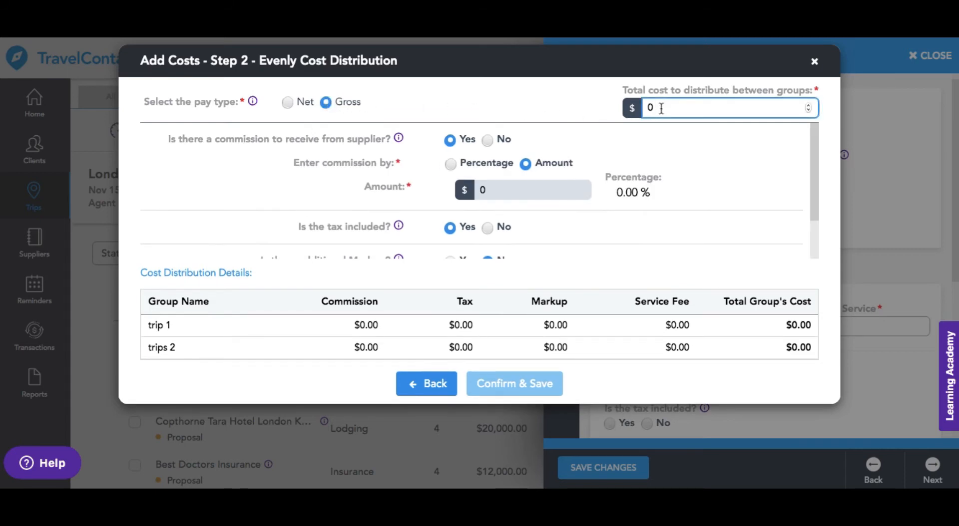
pyautogui.press('BackSpace')
pyautogui.write('200')
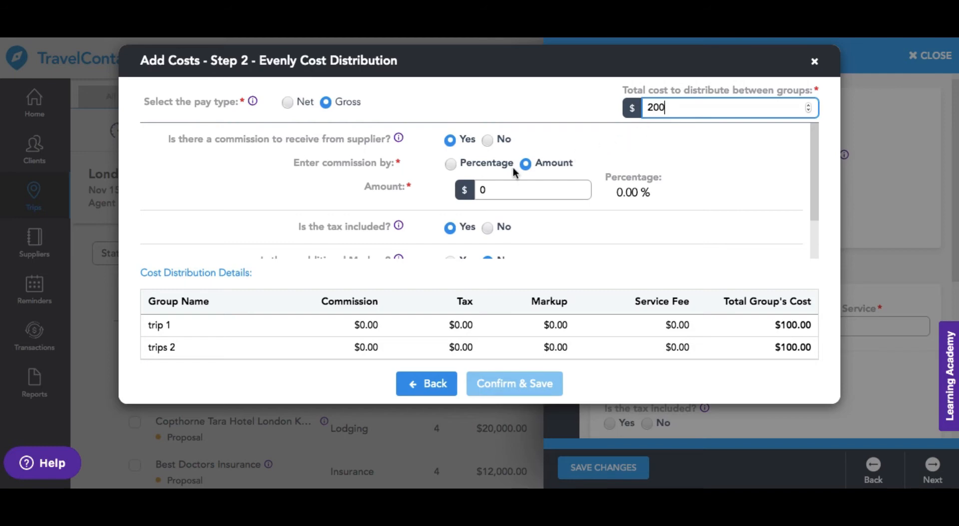
# Set the supplier commission amount to $10 and save the cost distribution.
pyautogui.click(501, 188)
pyautogui.press('BackSpace')
pyautogui.write('10')
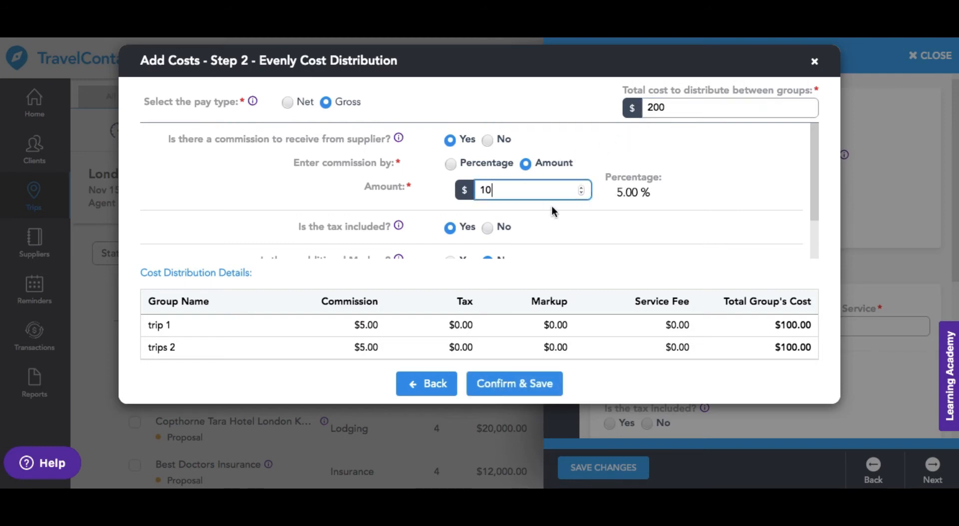
pyautogui.click(571, 220)
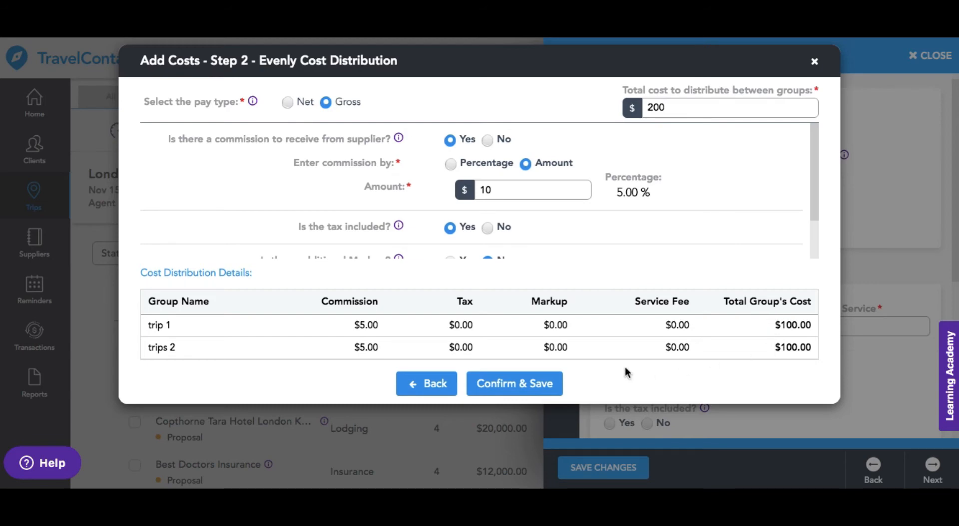
pyautogui.click(520, 390)
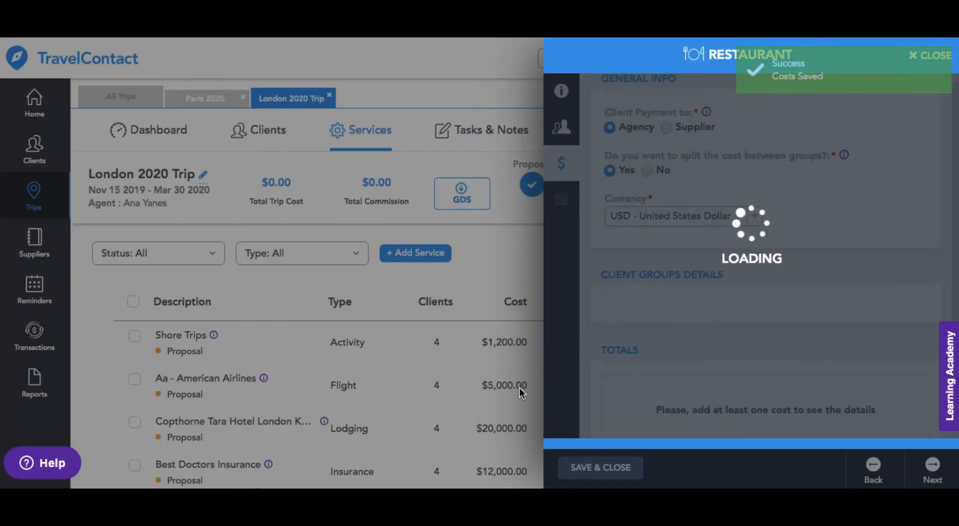
pyautogui.scroll(-3, 699, 345)
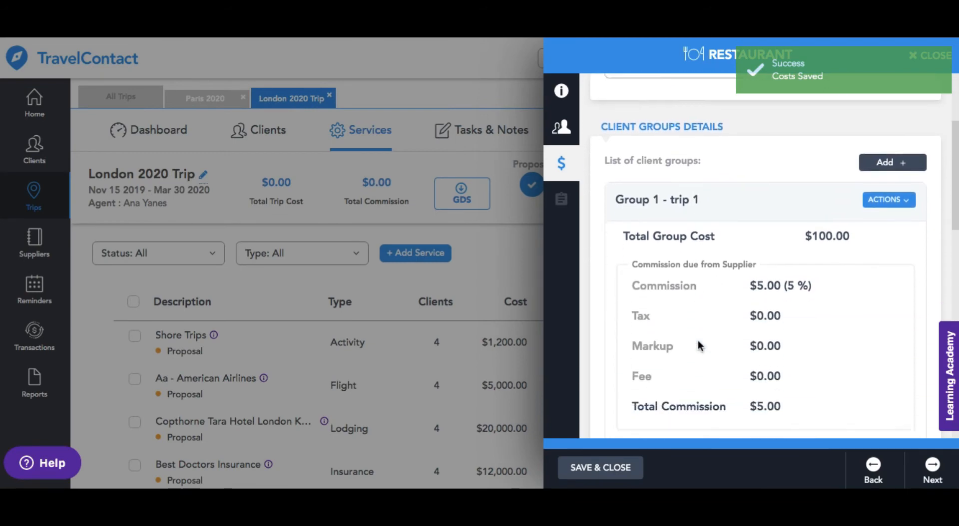
# Review the cost and commission breakdown of both client groups, then save and close the restaurant service.
pyautogui.scroll(-4, 699, 344)
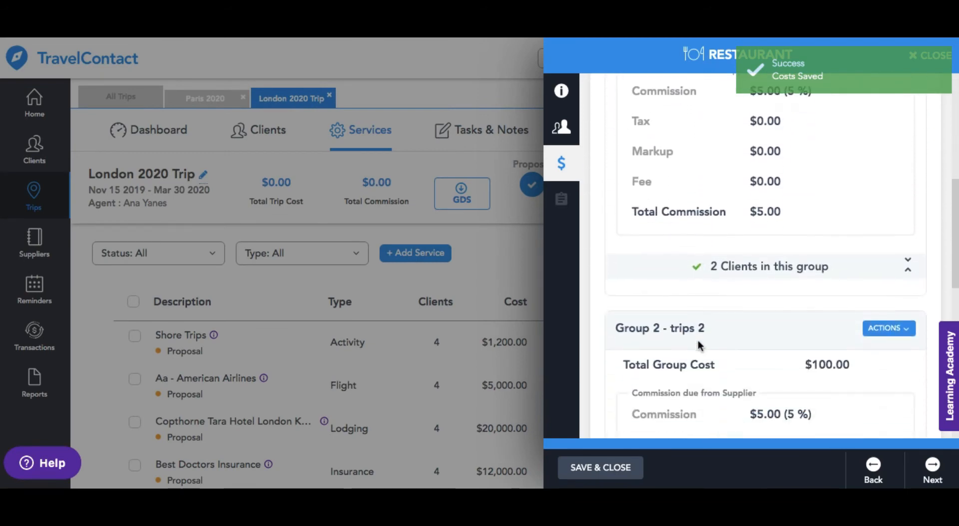
pyautogui.scroll(-4, 699, 345)
pyautogui.scroll(2, 699, 344)
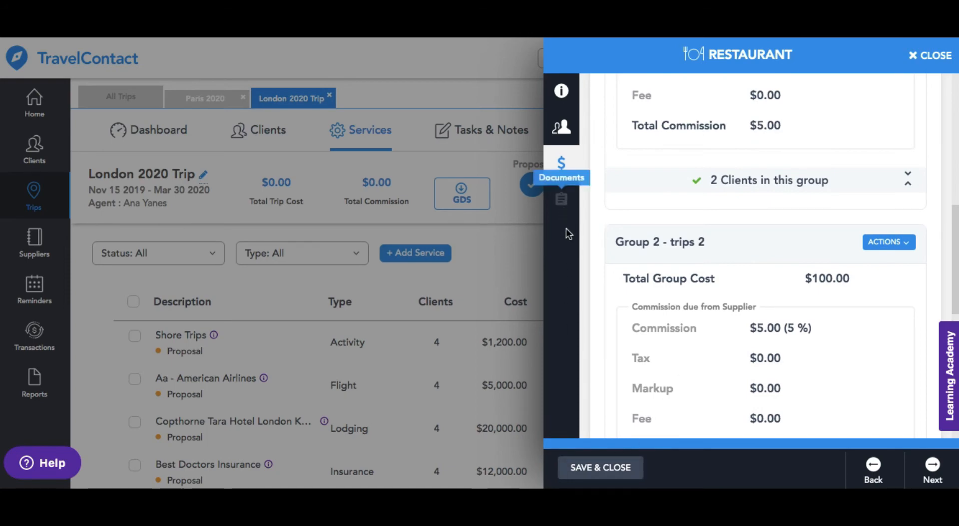
pyautogui.click(589, 467)
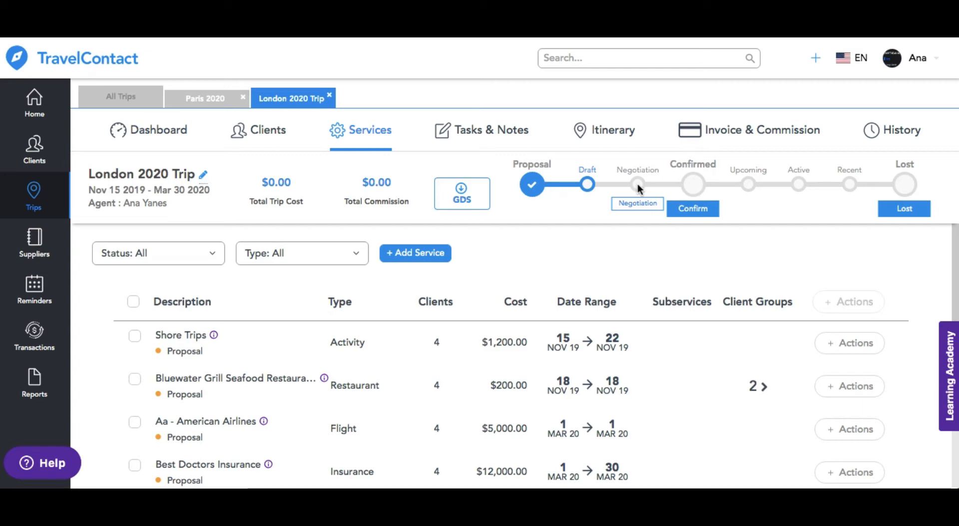
# Confirm the London 2020 Trip with an Untracked Invoice, and close the Paris 2020 trip.
pyautogui.click(692, 210)
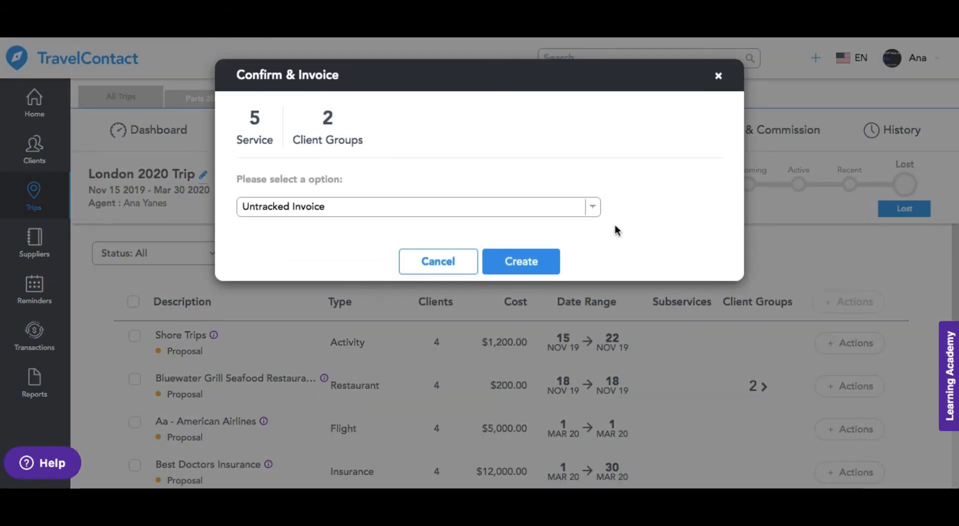
pyautogui.click(533, 264)
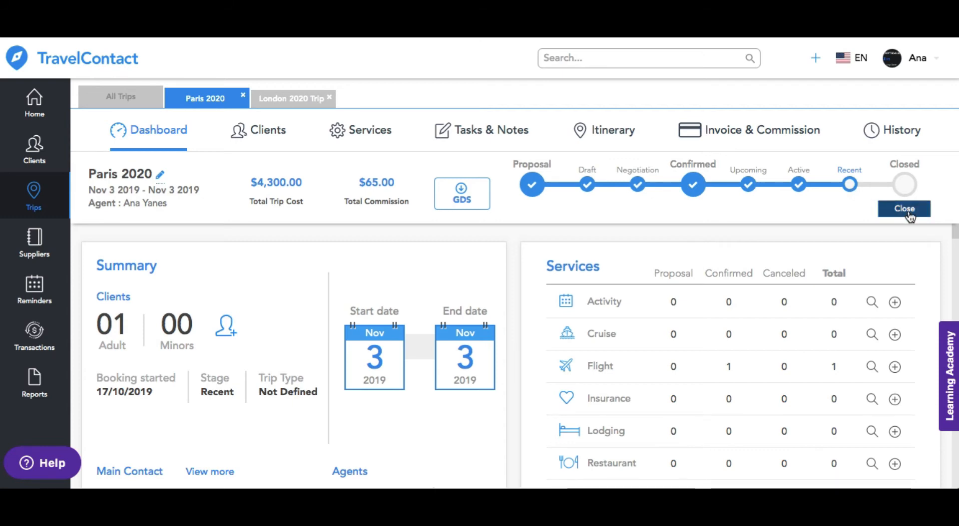
pyautogui.click(909, 214)
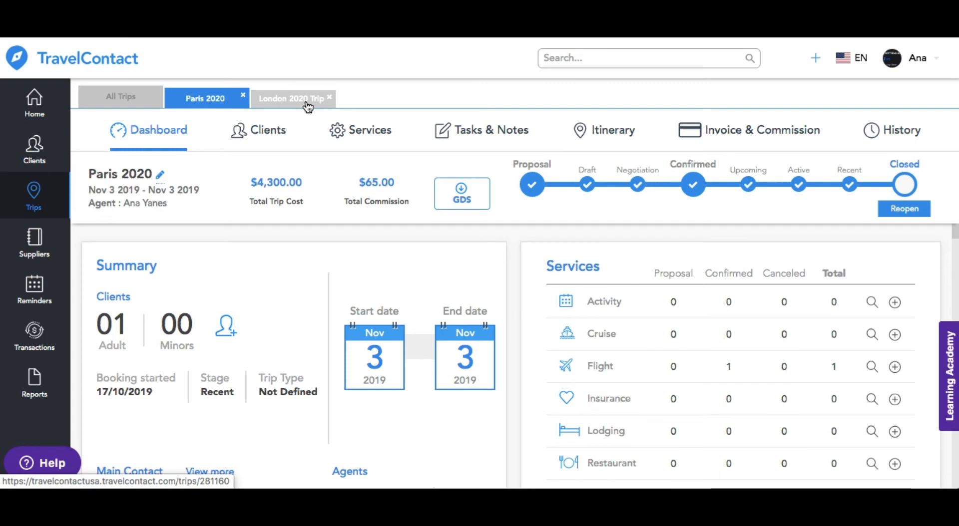
# In the London 2020 Trip, confirm the Shore Trips and Aa - American Airlines services together and create one grouped invoice for them.
pyautogui.click(308, 106)
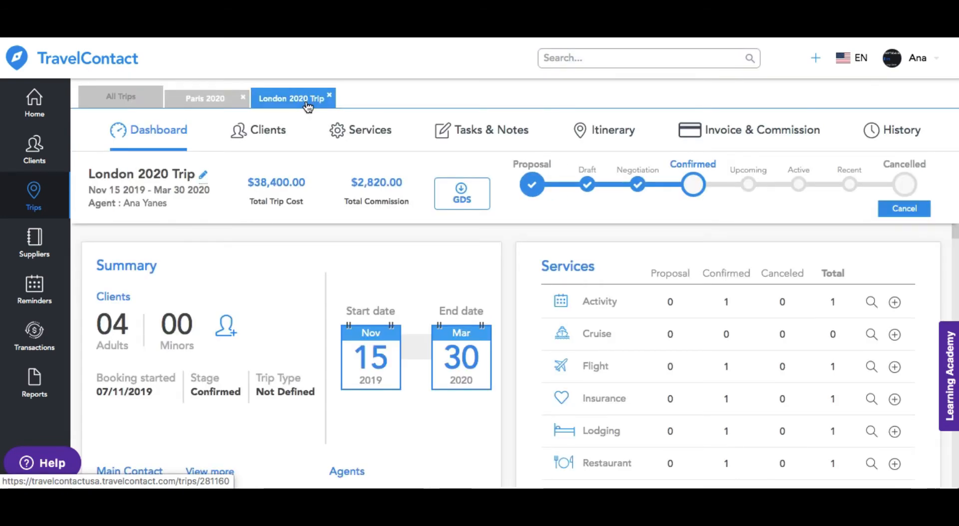
pyautogui.click(353, 135)
pyautogui.click(135, 297)
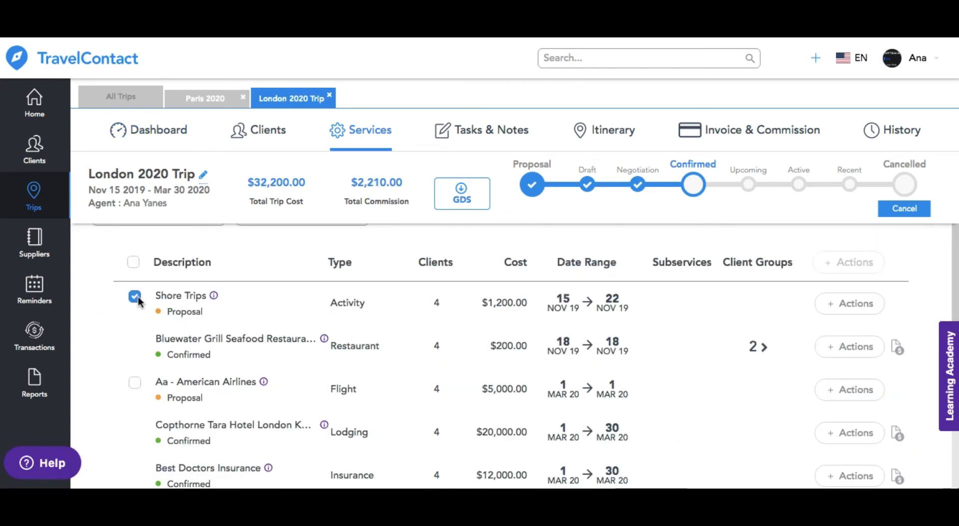
pyautogui.click(135, 384)
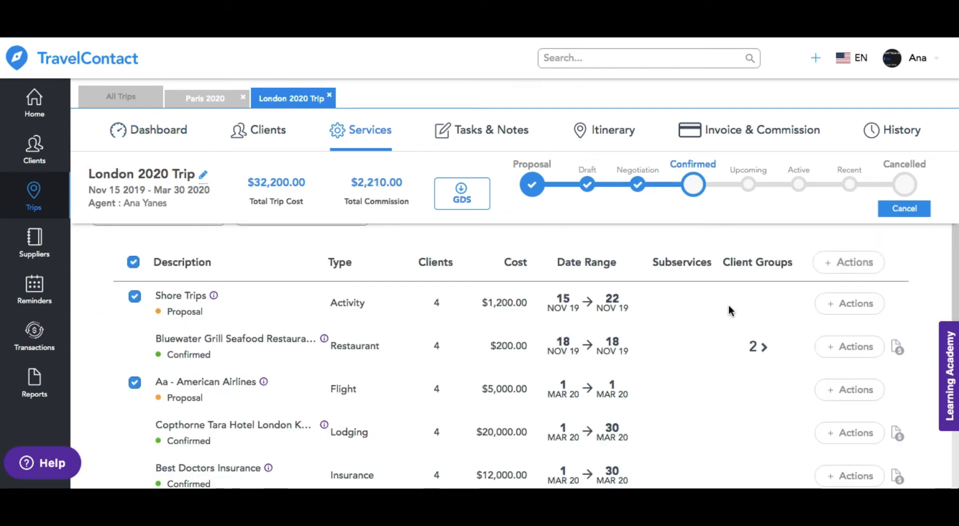
pyautogui.click(844, 268)
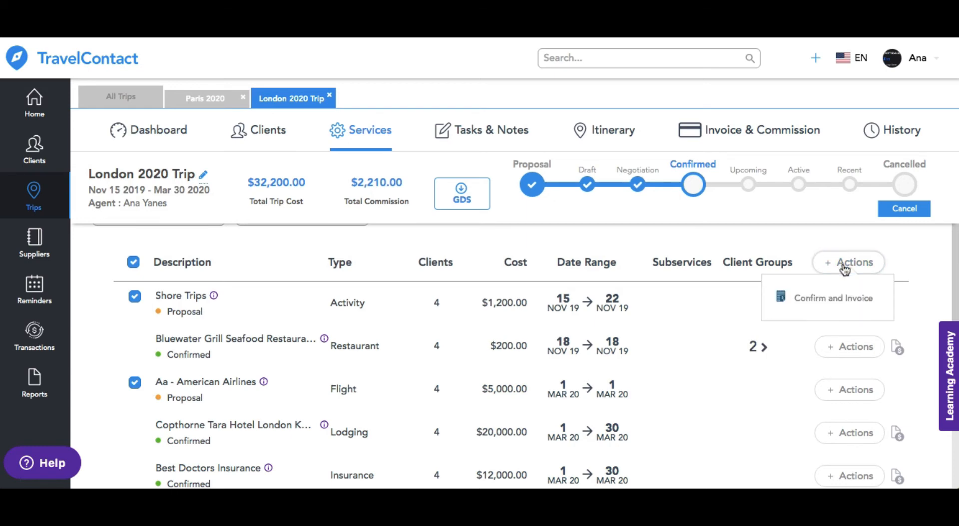
pyautogui.click(838, 301)
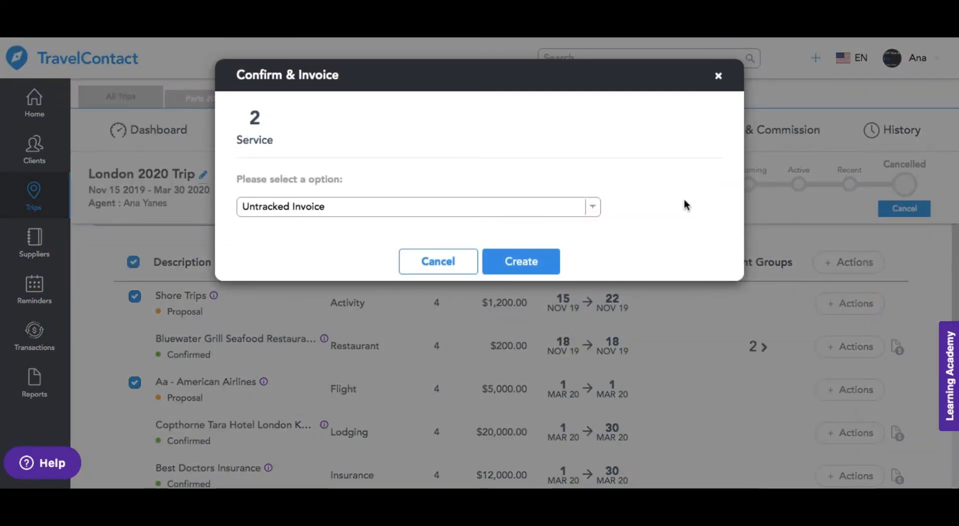
pyautogui.click(593, 206)
pyautogui.click(568, 221)
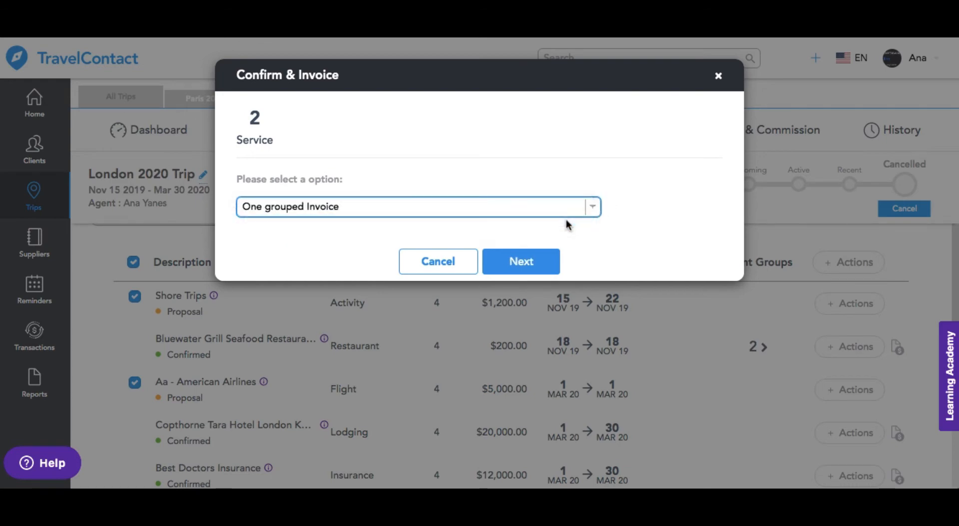
pyautogui.click(542, 269)
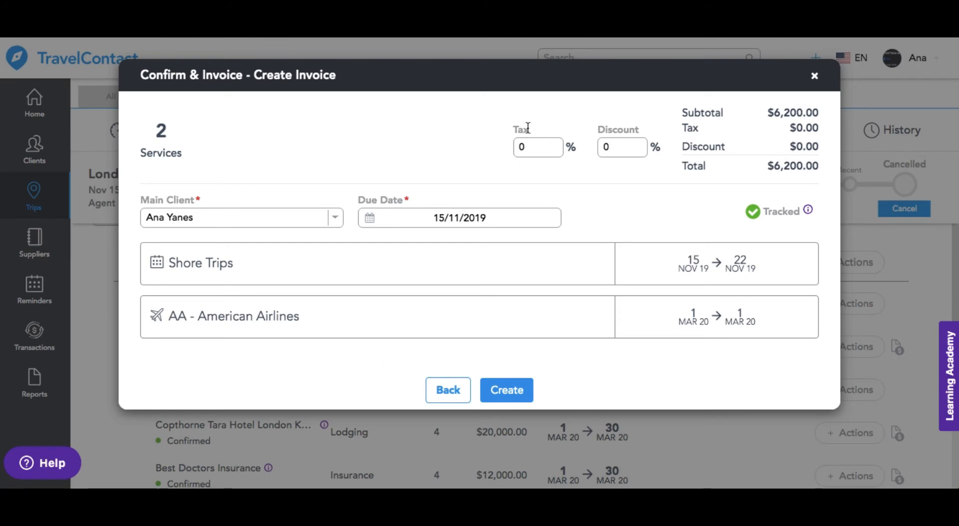
pyautogui.click(550, 147)
pyautogui.click(614, 148)
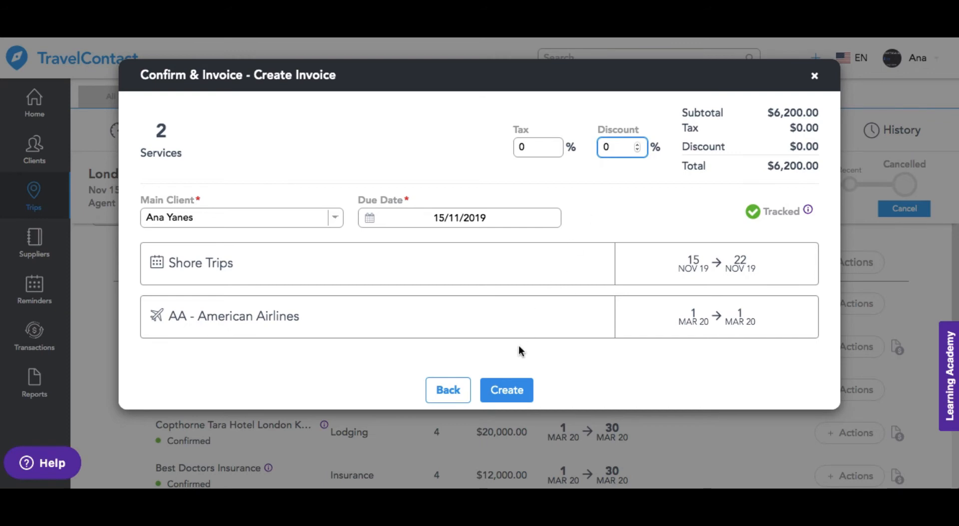
pyautogui.click(504, 389)
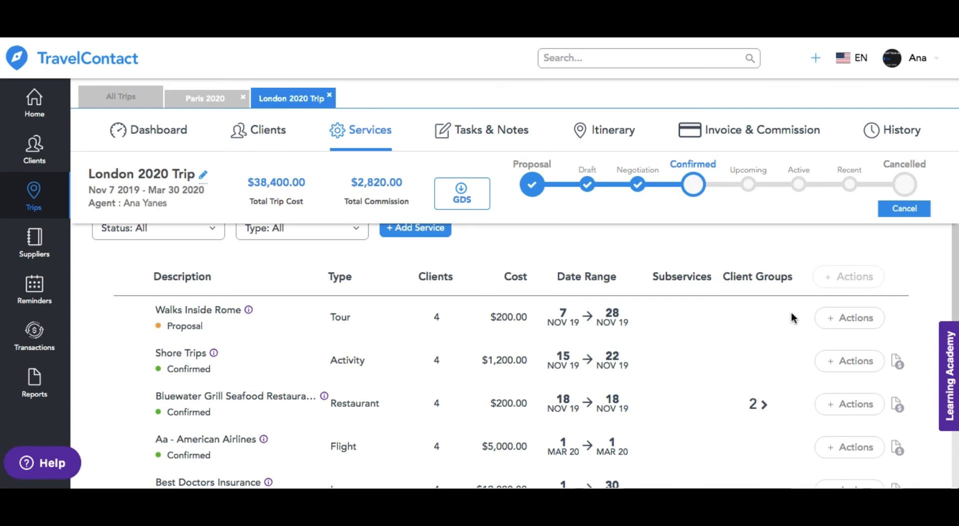
# Confirm the Walks Inside Rome tour and add it to the existing tracked invoice that covers Shore Trips and American Airlines.
pyautogui.click(847, 318)
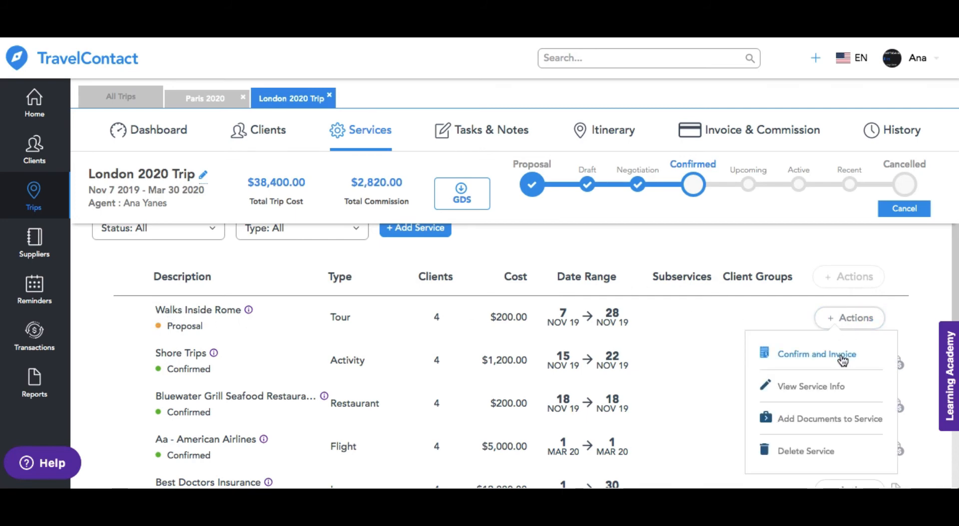
pyautogui.click(841, 355)
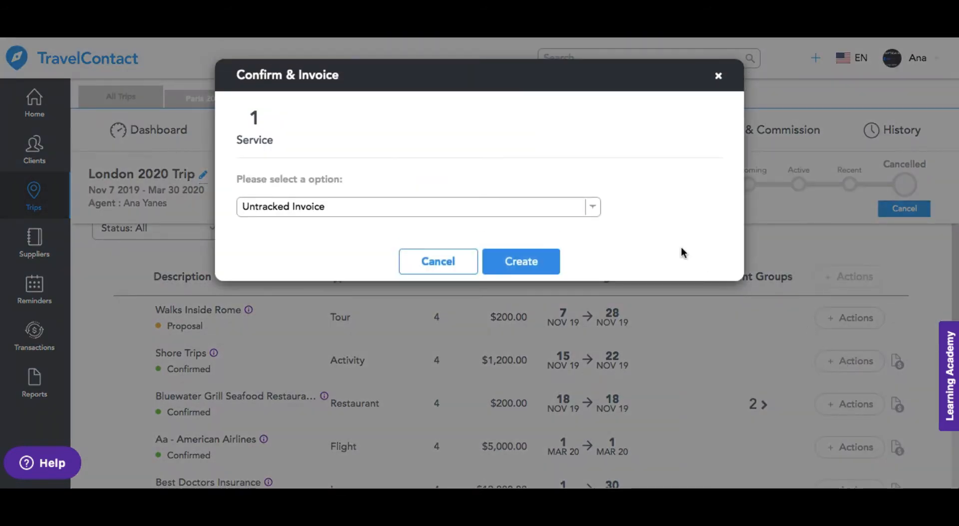
pyautogui.click(593, 206)
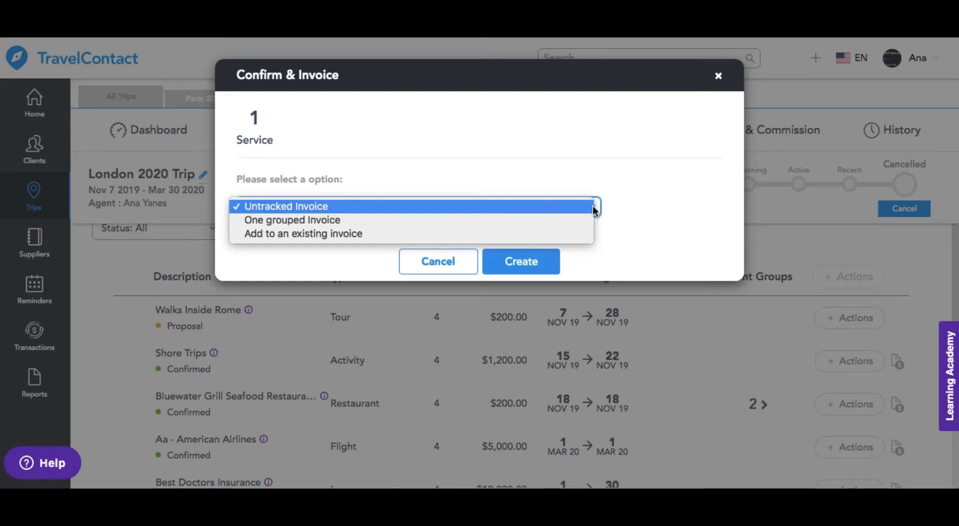
pyautogui.click(578, 234)
pyautogui.click(534, 264)
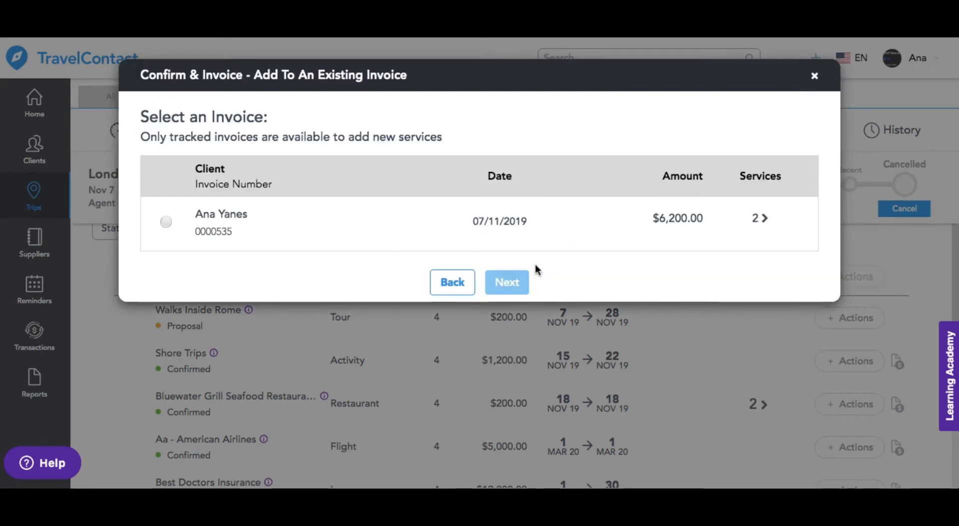
pyautogui.click(166, 222)
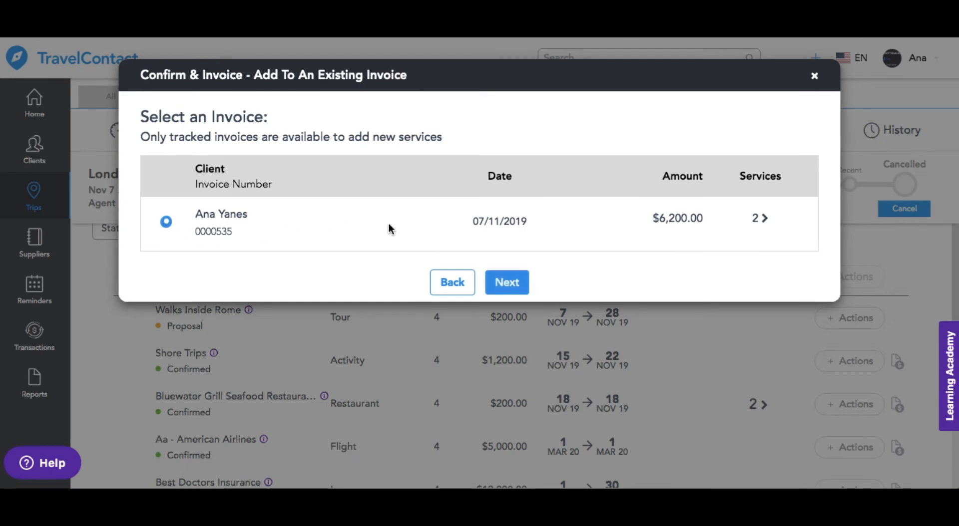
pyautogui.click(510, 283)
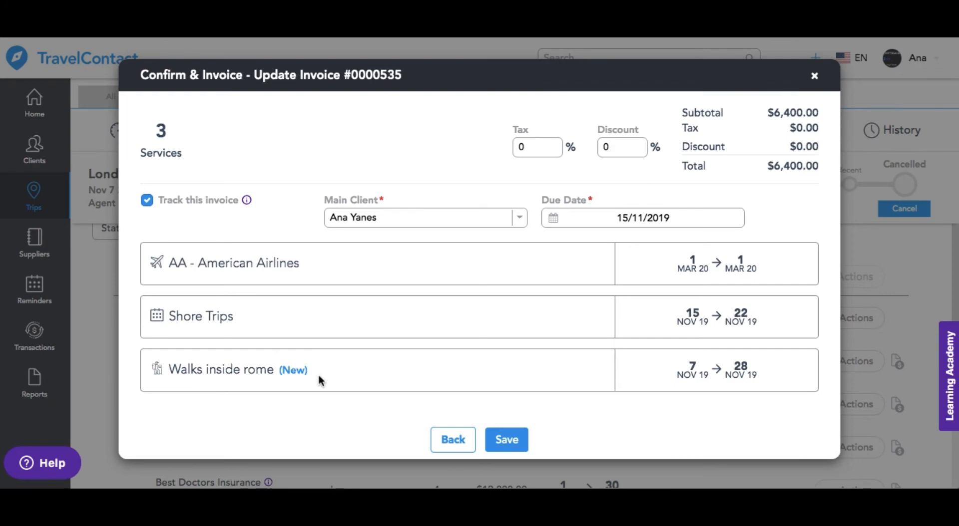
pyautogui.click(508, 440)
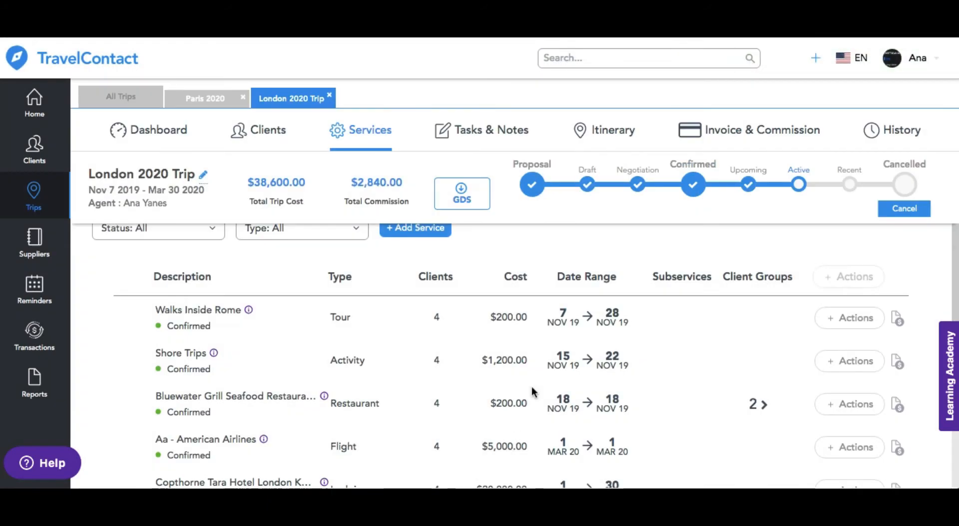
# Open the London 2020 Trip's tracked invoice due 15/11/2019 for viewing.
pyautogui.click(724, 136)
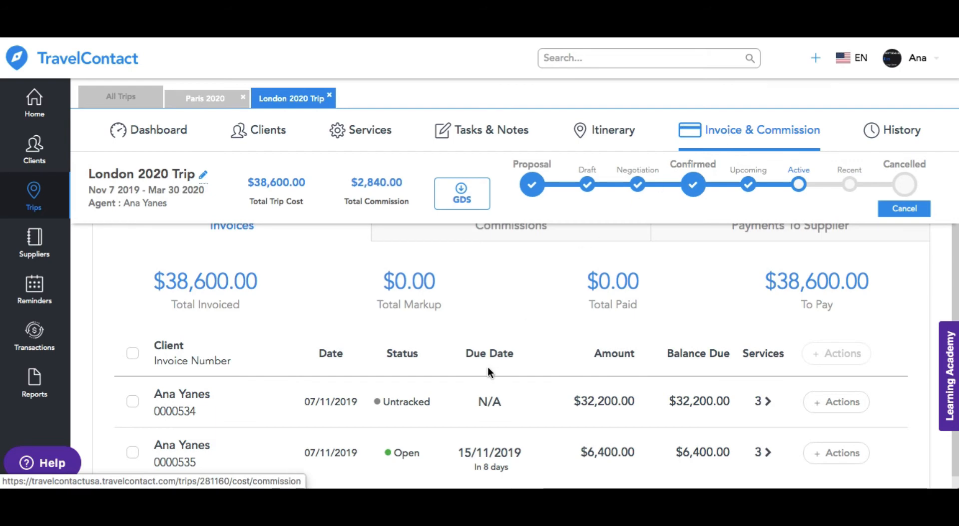
pyautogui.scroll(-1, 487, 368)
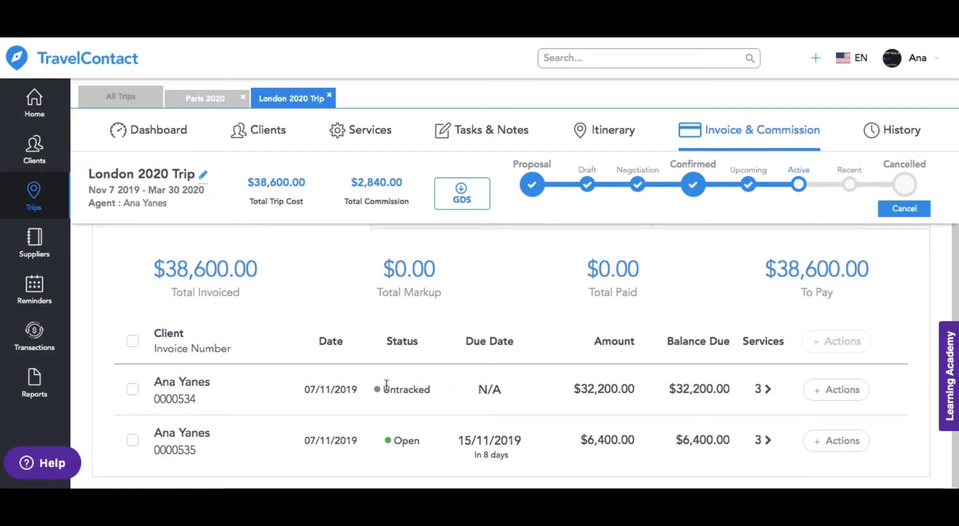
pyautogui.click(831, 443)
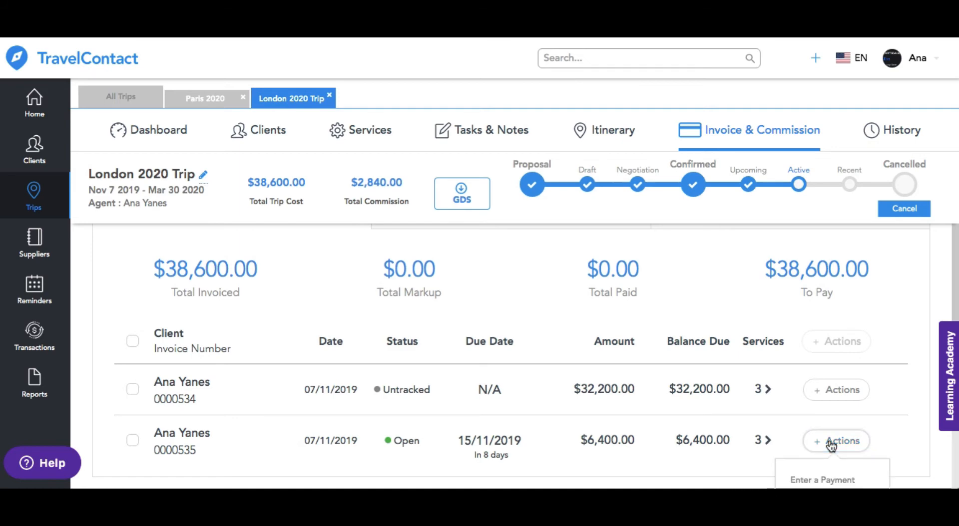
pyautogui.scroll(-2, 831, 446)
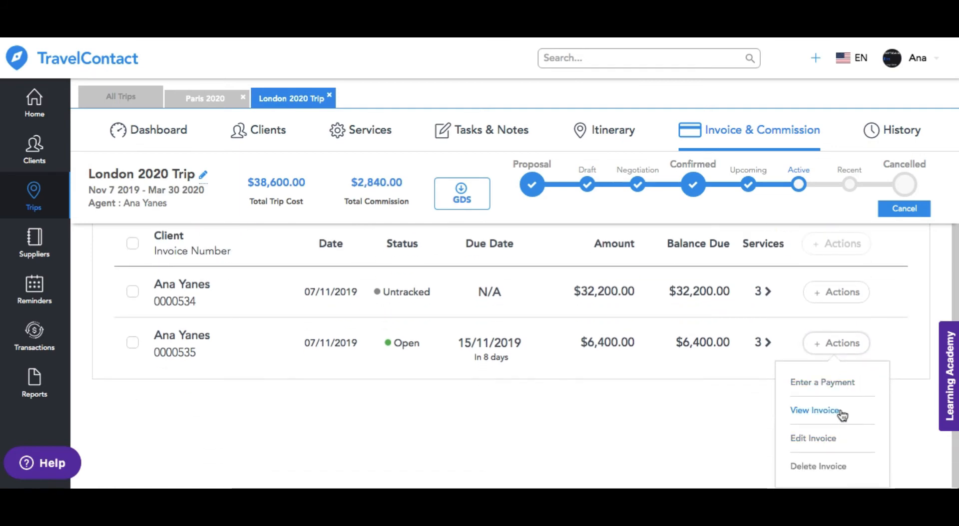
pyautogui.click(841, 412)
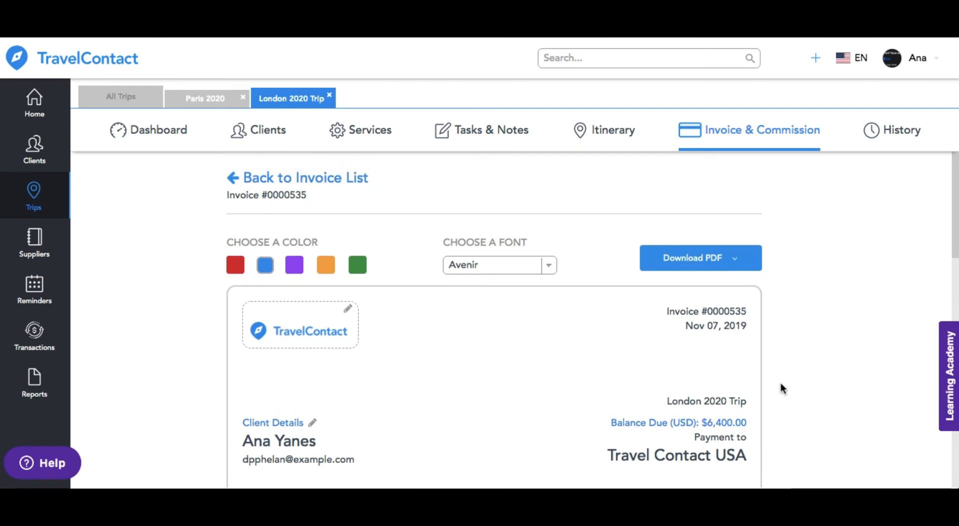
# Examine the invoice's font choices, service descriptions and available terms presets.
pyautogui.click(550, 265)
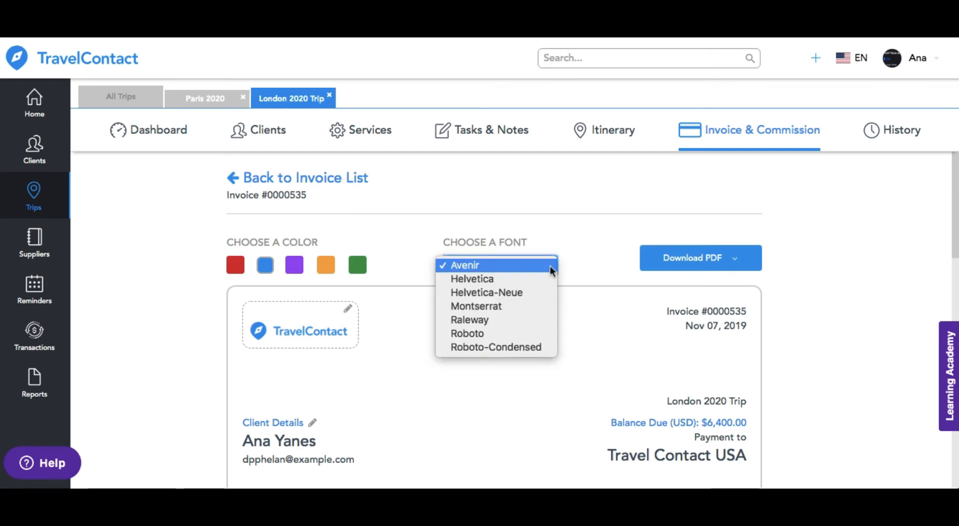
pyautogui.click(550, 266)
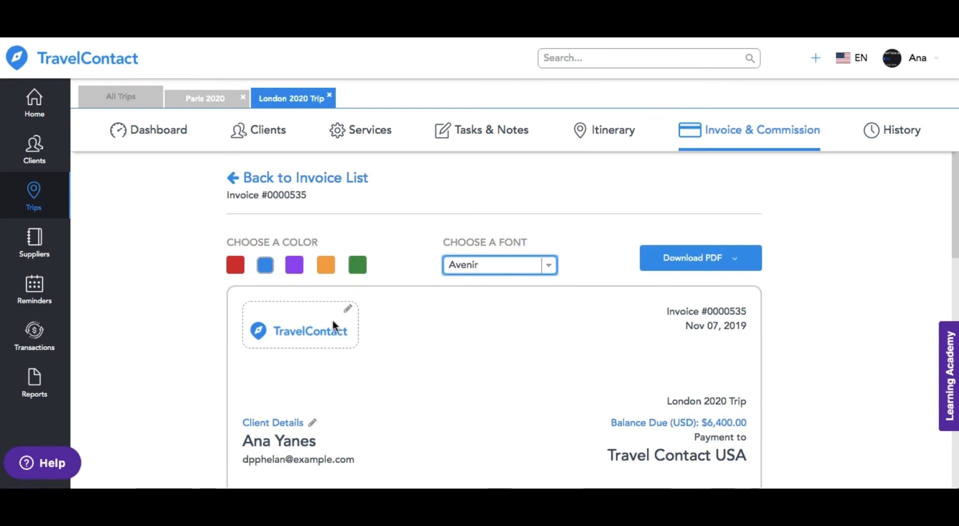
pyautogui.scroll(-3, 425, 399)
pyautogui.scroll(-2, 425, 394)
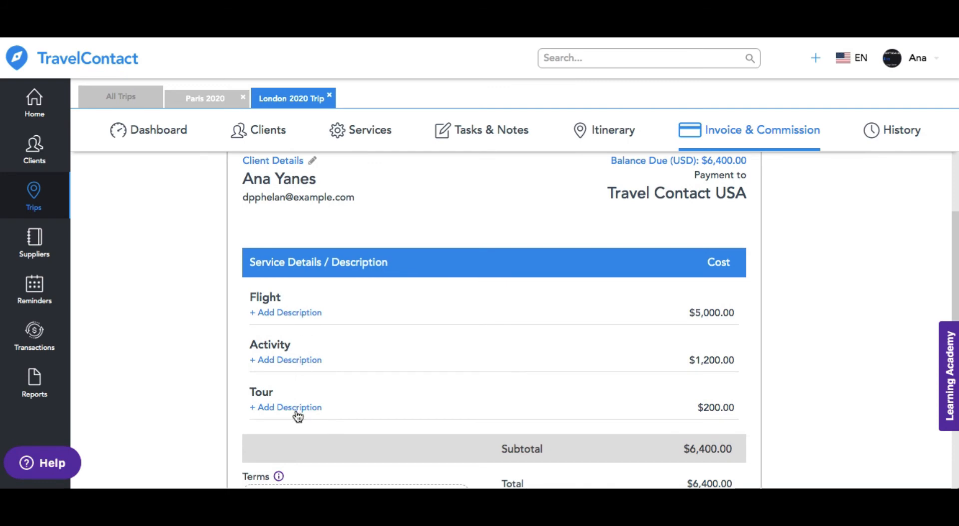
pyautogui.scroll(-4, 298, 416)
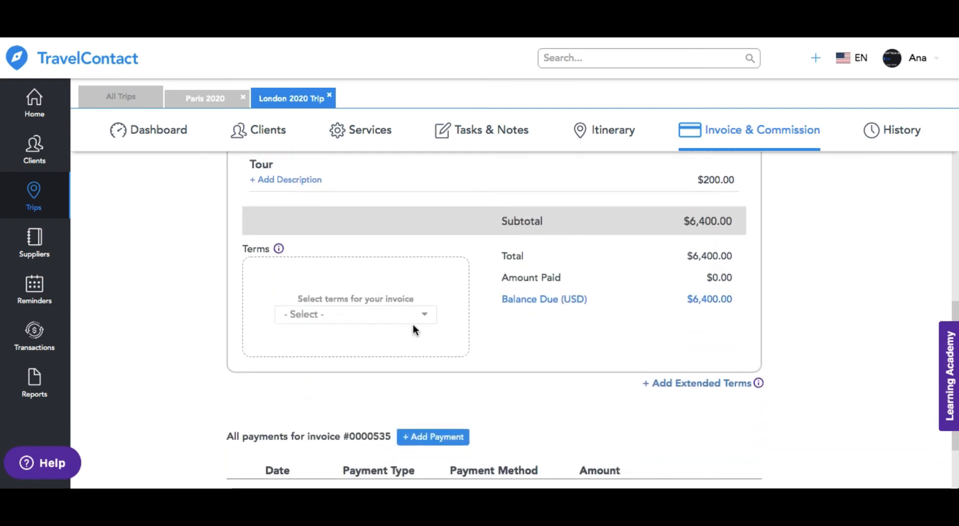
pyautogui.click(424, 314)
pyautogui.moveTo(369, 345)
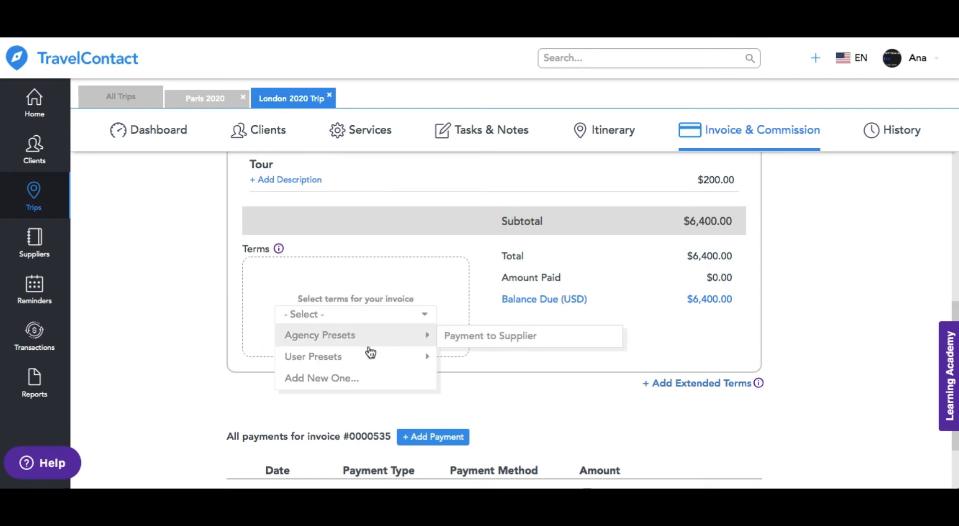
pyautogui.click(424, 316)
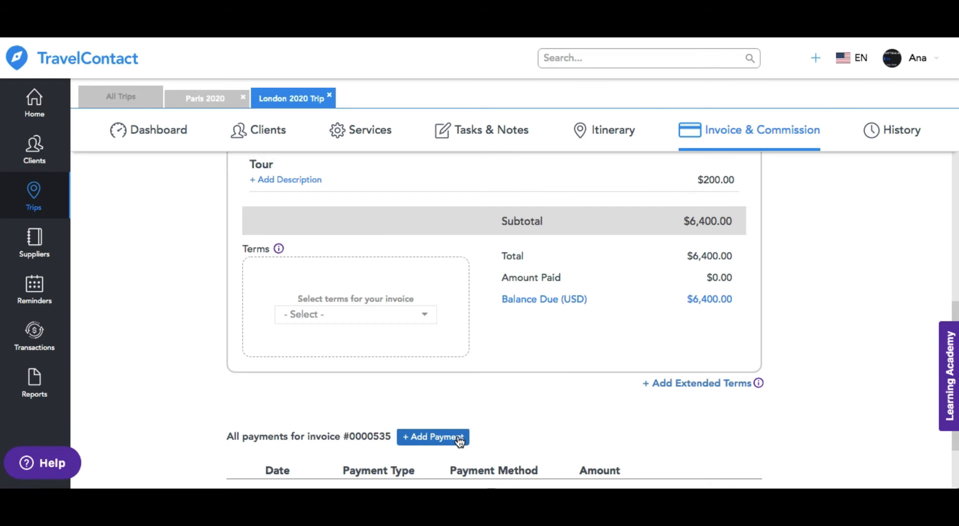
# Examine the itemized and non-itemized PDF download options for the tracked invoice.
pyautogui.scroll(10, 533, 359)
pyautogui.scroll(1, 531, 360)
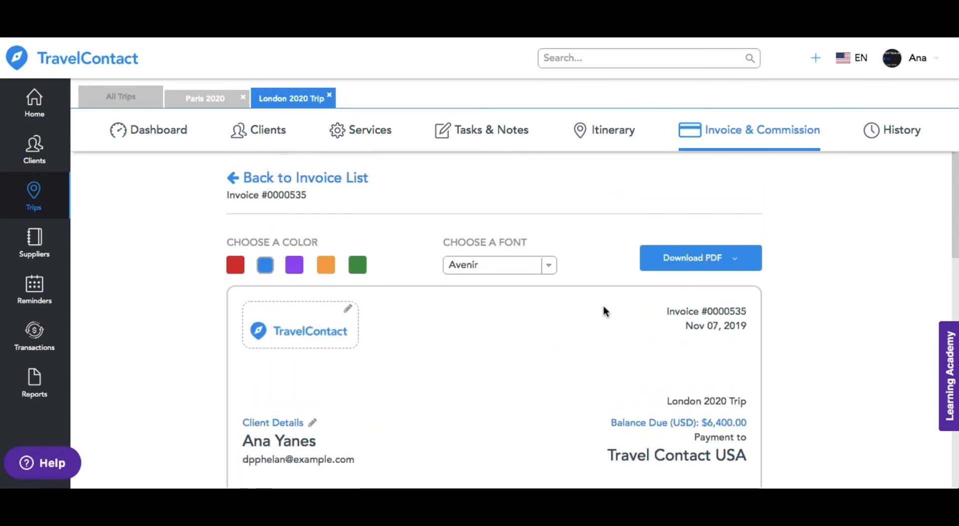
pyautogui.click(737, 262)
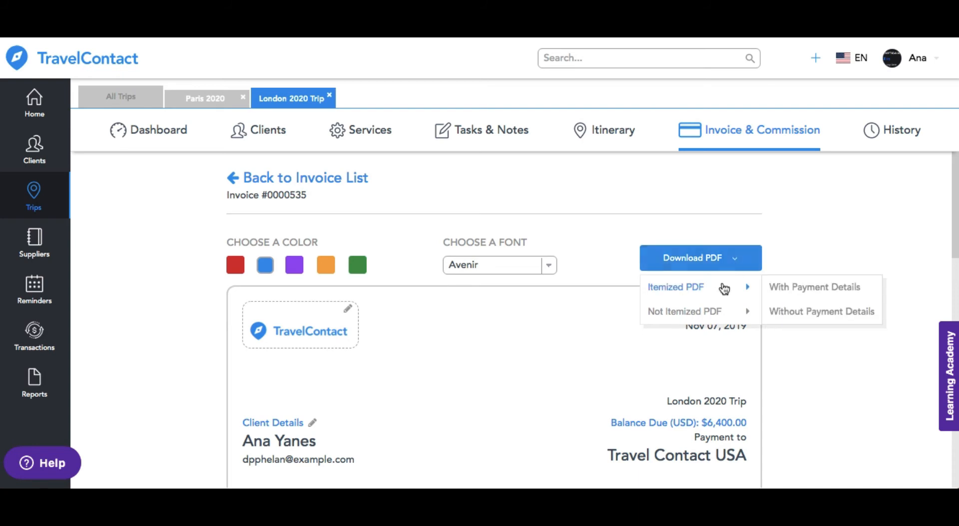
pyautogui.moveTo(724, 315)
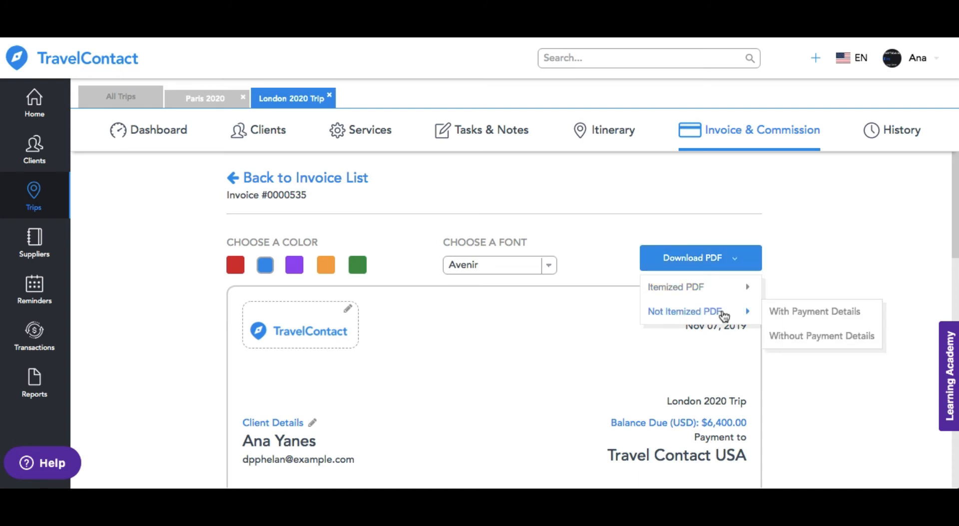
pyautogui.click(733, 226)
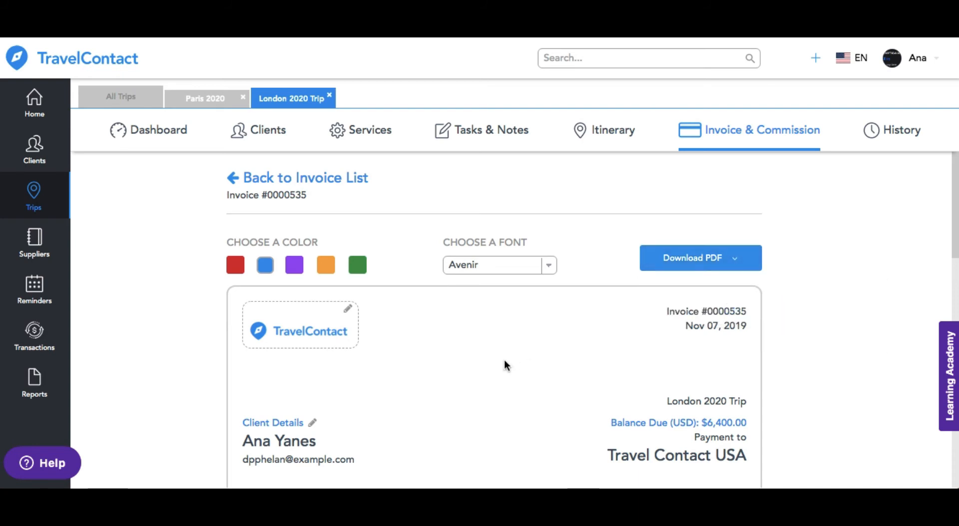
# Record a $6400 final payment submitted on 16/04/2020 for the tracked invoice.
pyautogui.scroll(-10, 504, 358)
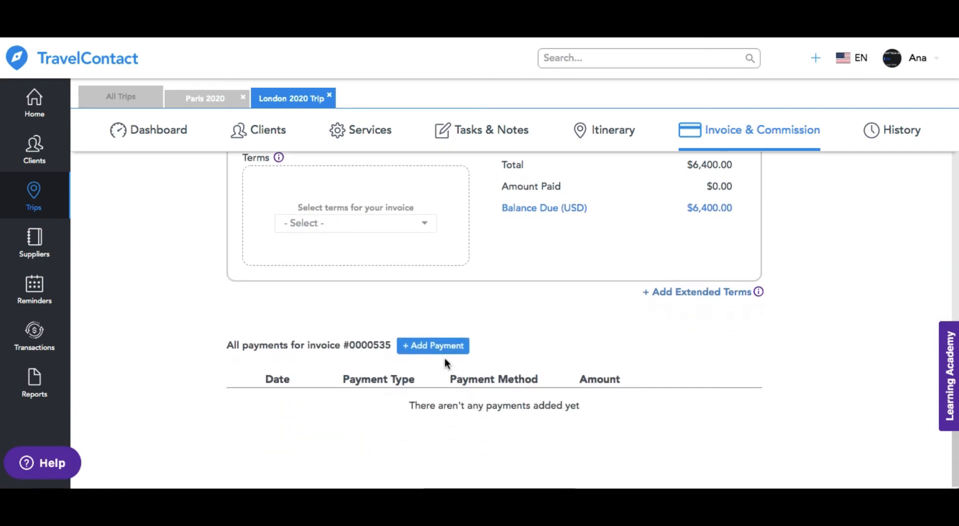
pyautogui.click(436, 349)
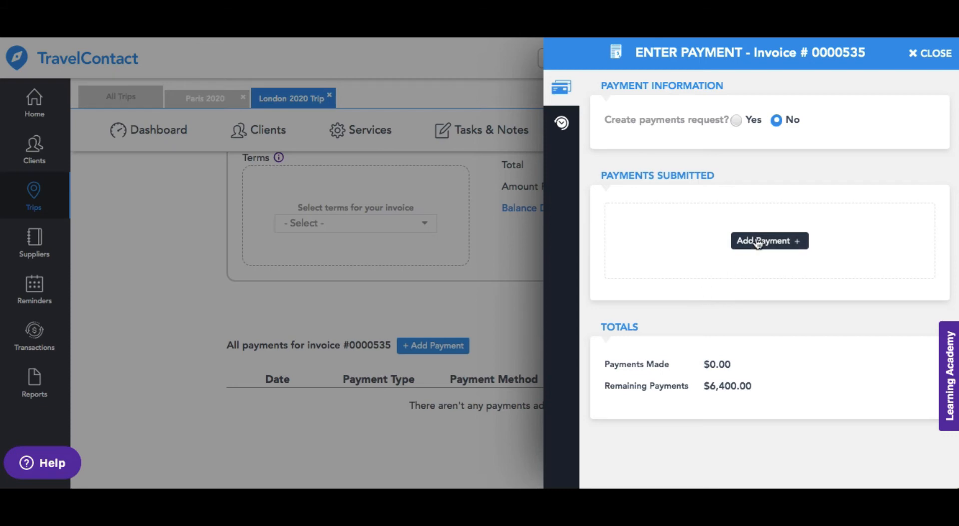
pyautogui.click(789, 242)
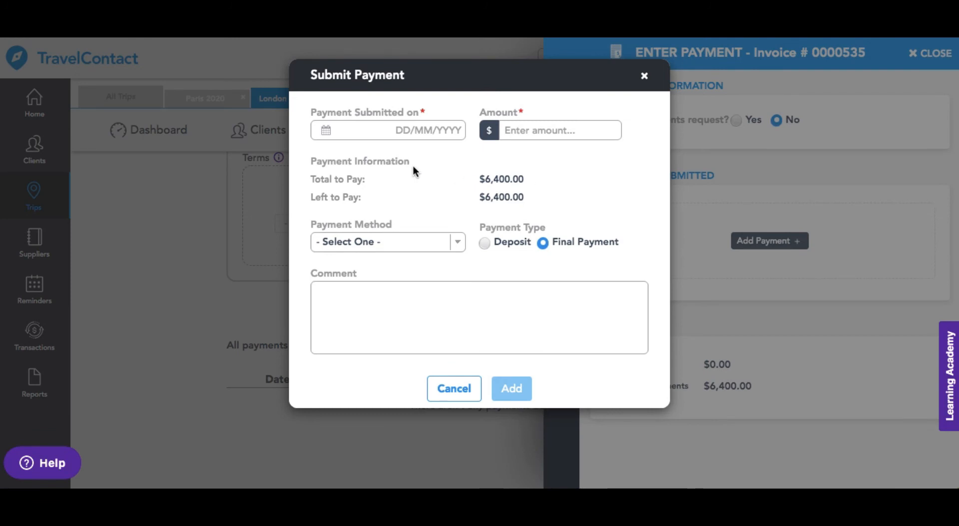
pyautogui.click(394, 131)
pyautogui.click(469, 159)
pyautogui.click(470, 160)
pyautogui.click(469, 160)
pyautogui.click(469, 160)
pyautogui.click(470, 160)
pyautogui.click(427, 245)
pyautogui.click(532, 131)
pyautogui.write('6400')
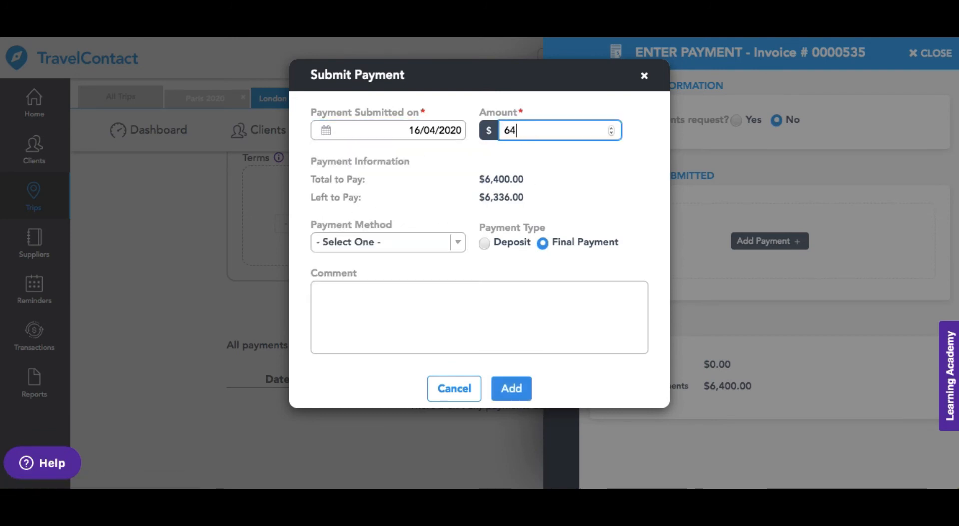
pyautogui.click(510, 392)
pyautogui.click(913, 57)
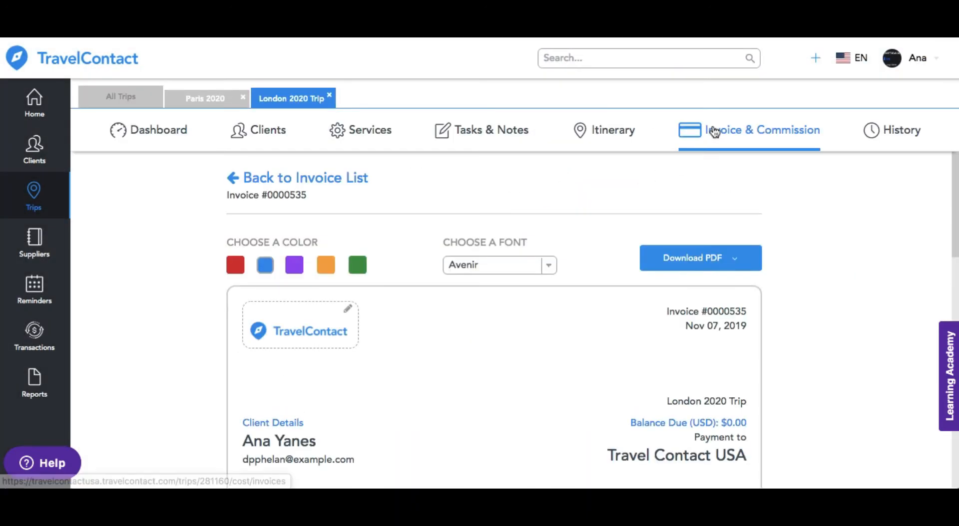
# Return to the invoice list and examine the payment entry form and other actions offered for the untracked invoice.
pyautogui.click(282, 178)
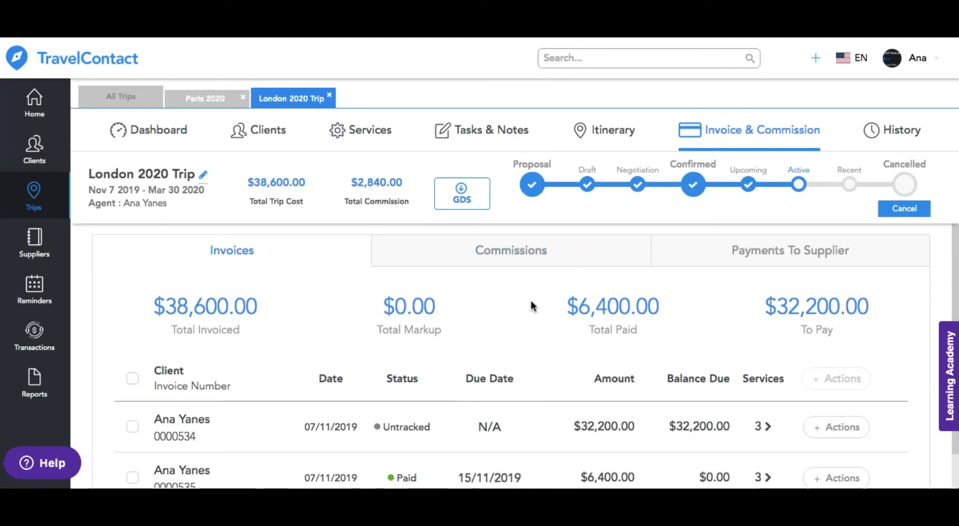
pyautogui.scroll(-1, 531, 305)
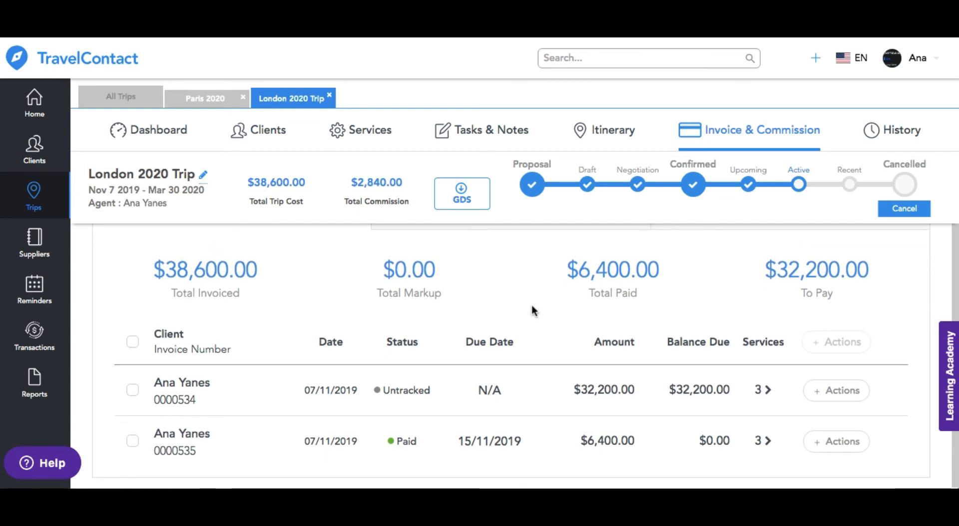
pyautogui.click(842, 393)
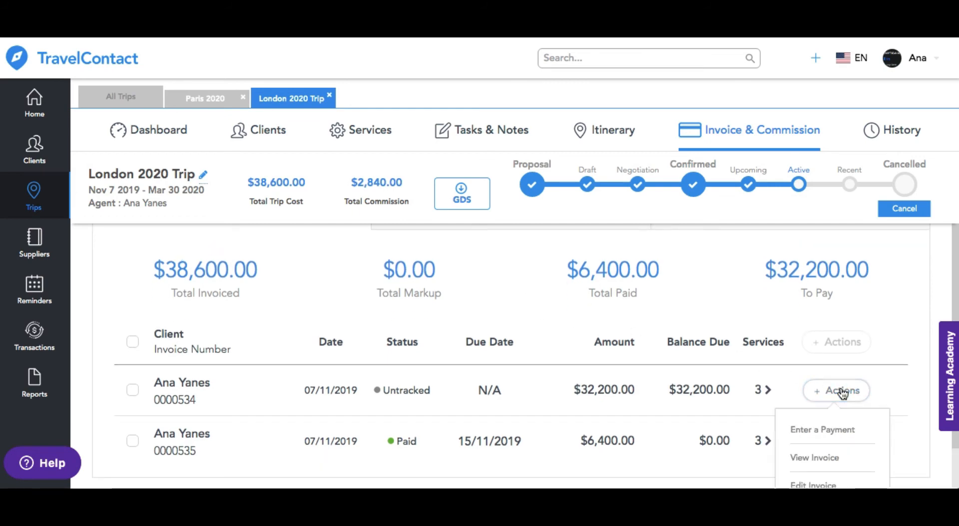
pyautogui.scroll(-1, 842, 393)
pyautogui.click(841, 384)
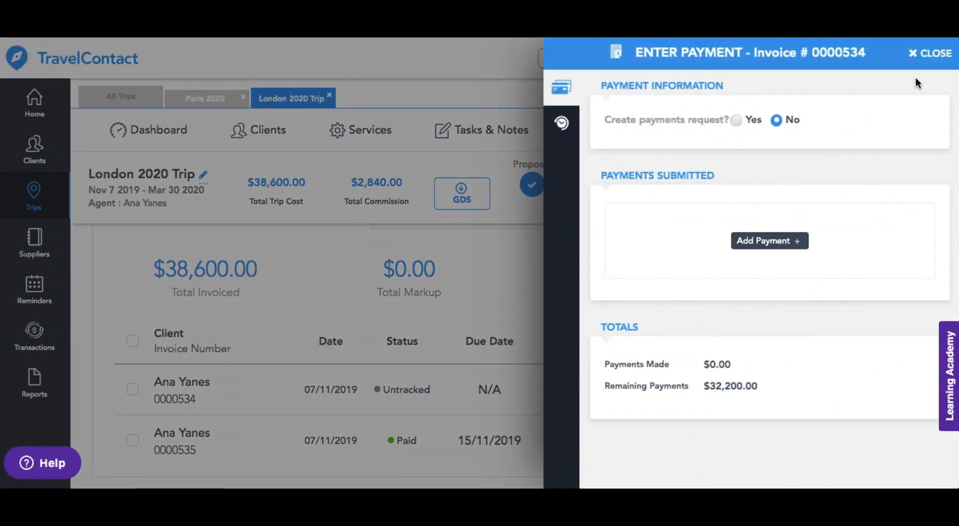
pyautogui.click(936, 53)
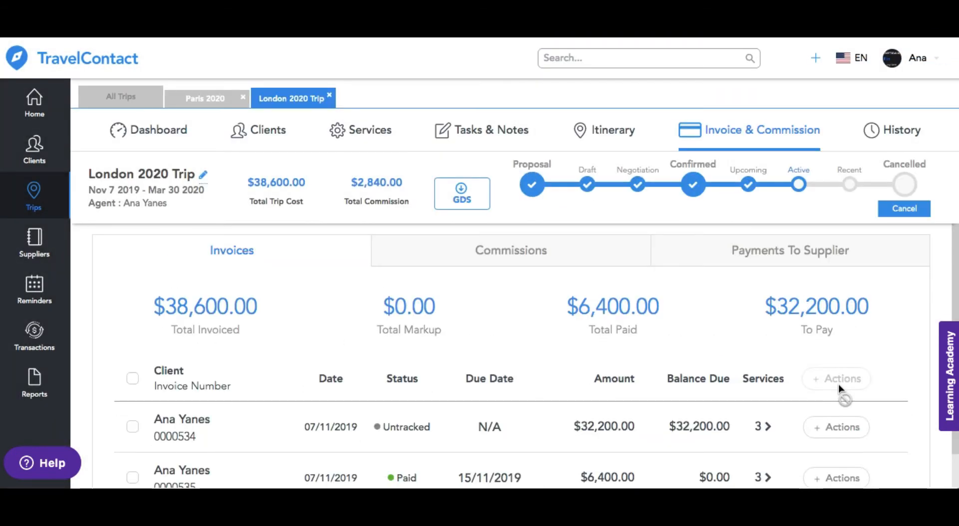
pyautogui.scroll(-1, 839, 389)
pyautogui.click(841, 390)
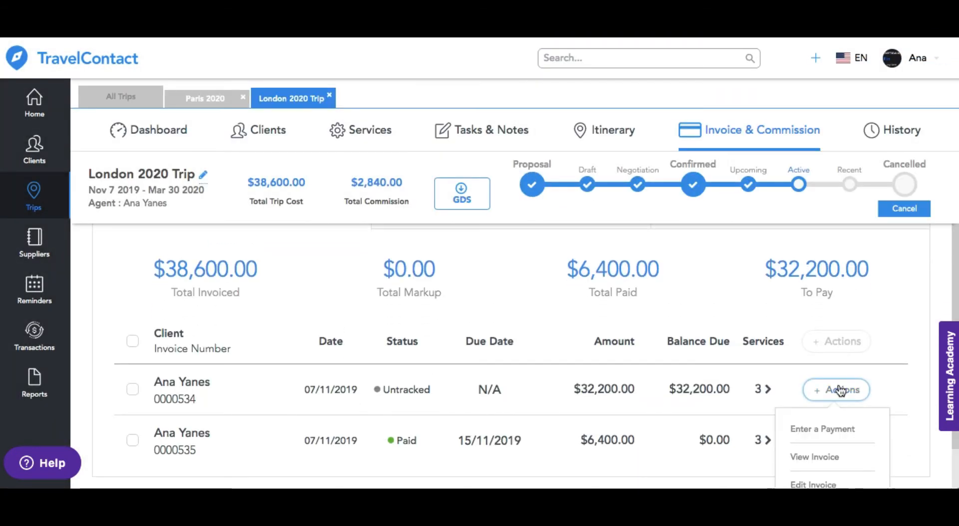
pyautogui.scroll(-1, 839, 398)
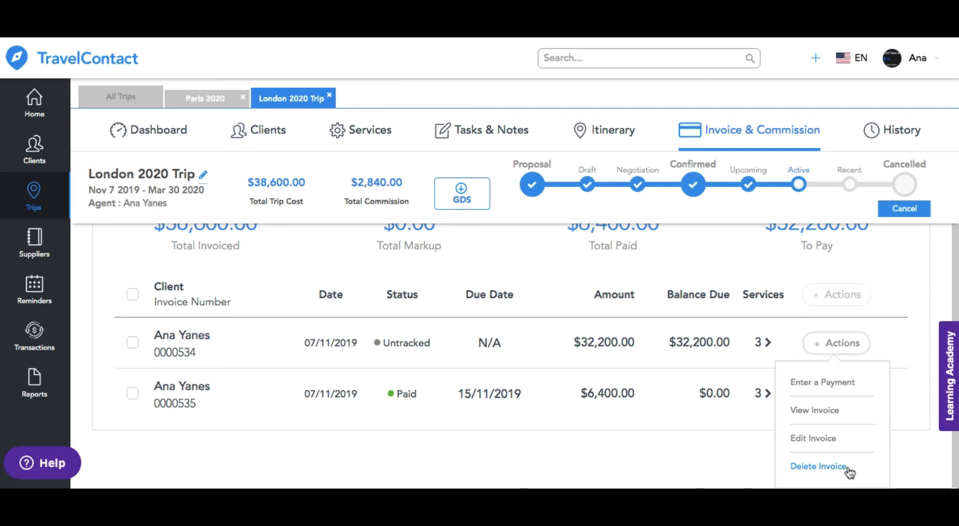
pyautogui.click(835, 345)
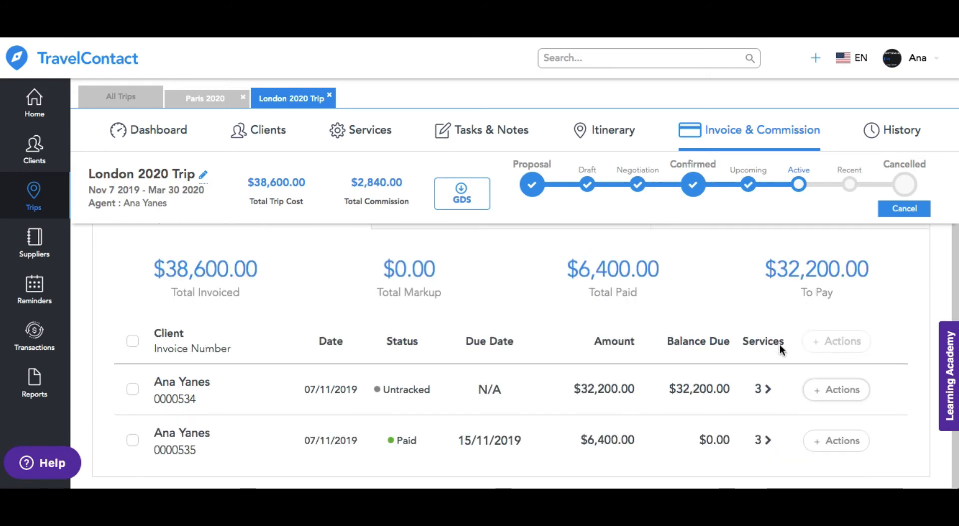
pyautogui.scroll(1, 514, 358)
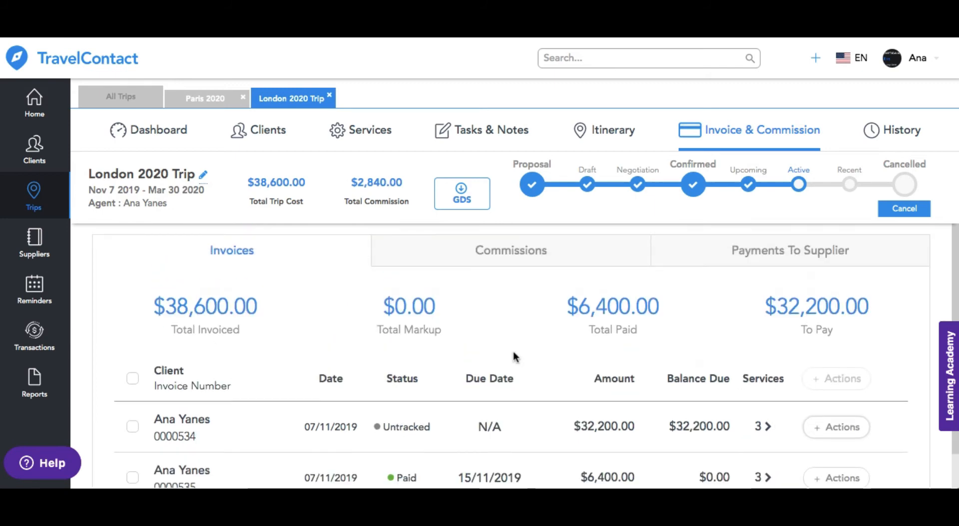
# Open the London 2020 Trip's commissions and review the commission totals and the services listed.
pyautogui.click(512, 259)
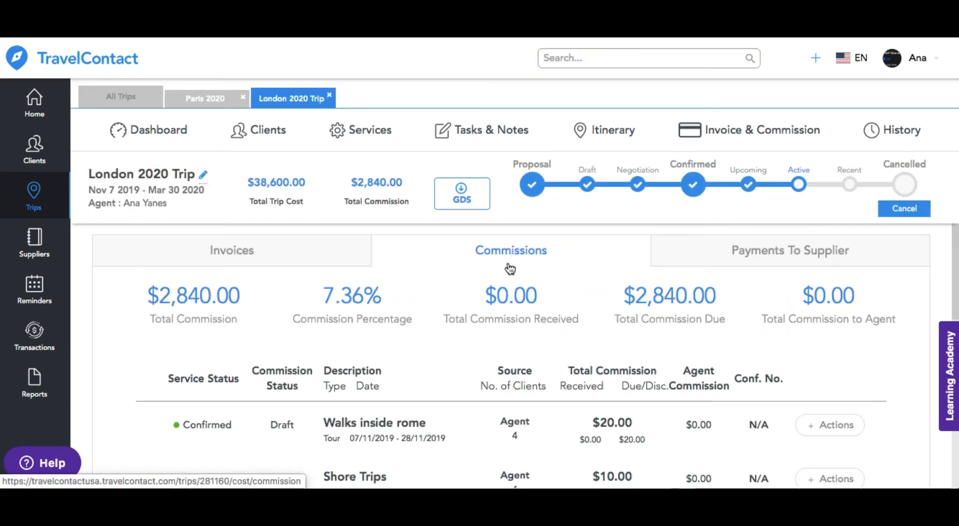
pyautogui.scroll(-3, 468, 342)
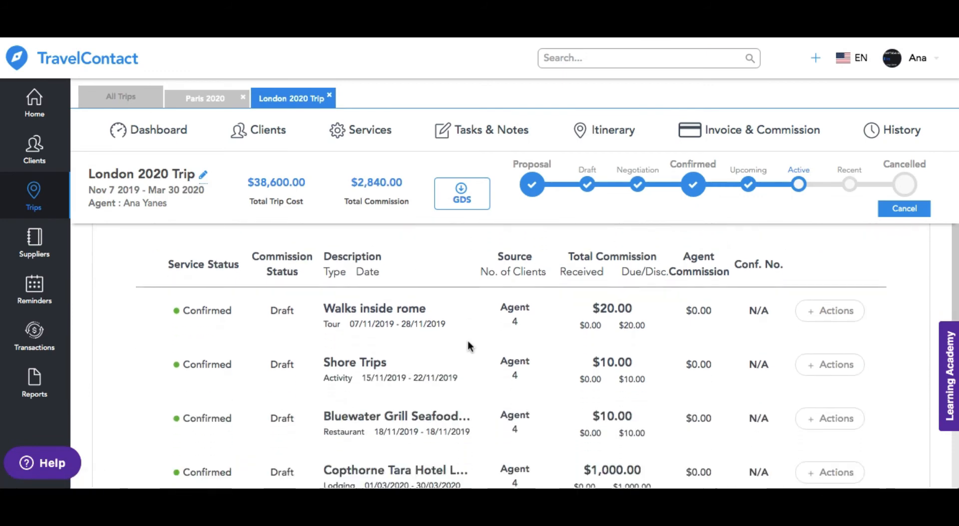
pyautogui.scroll(-2, 467, 340)
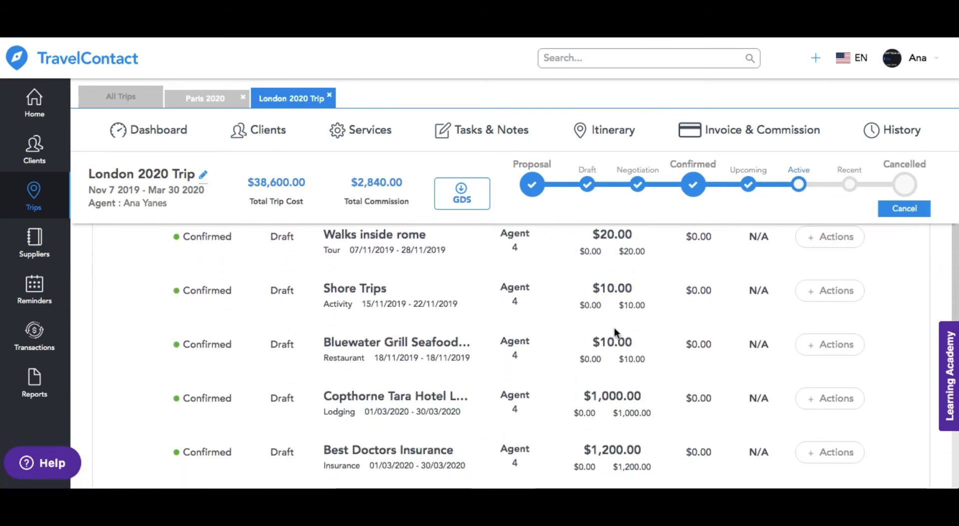
pyautogui.scroll(5, 612, 432)
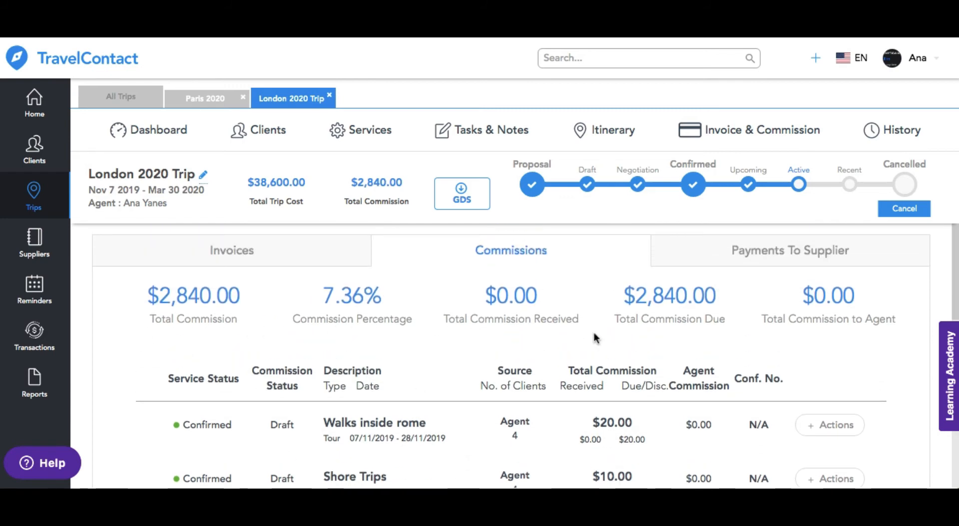
pyautogui.scroll(-3, 833, 316)
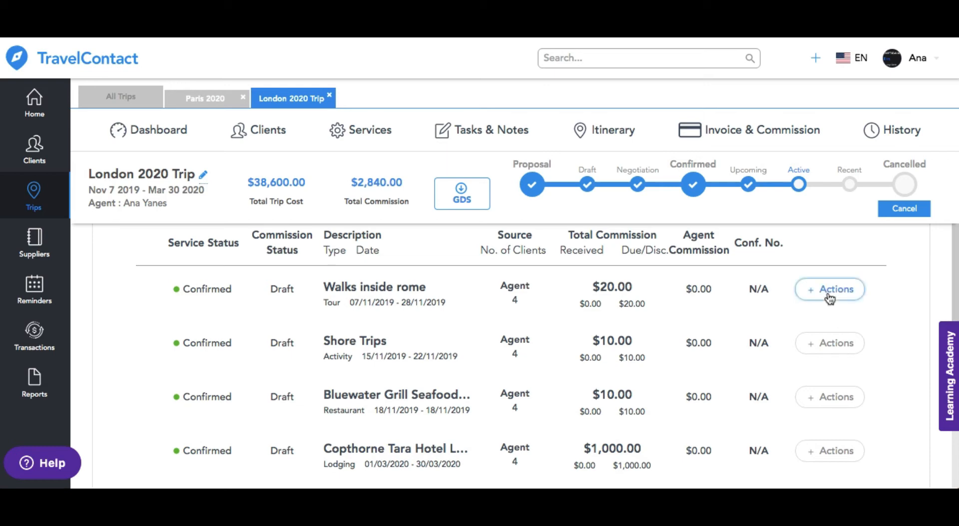
# Examine the Walks inside rome commission details and the commission submission form's agent split and status options, without submitting a commission.
pyautogui.click(829, 297)
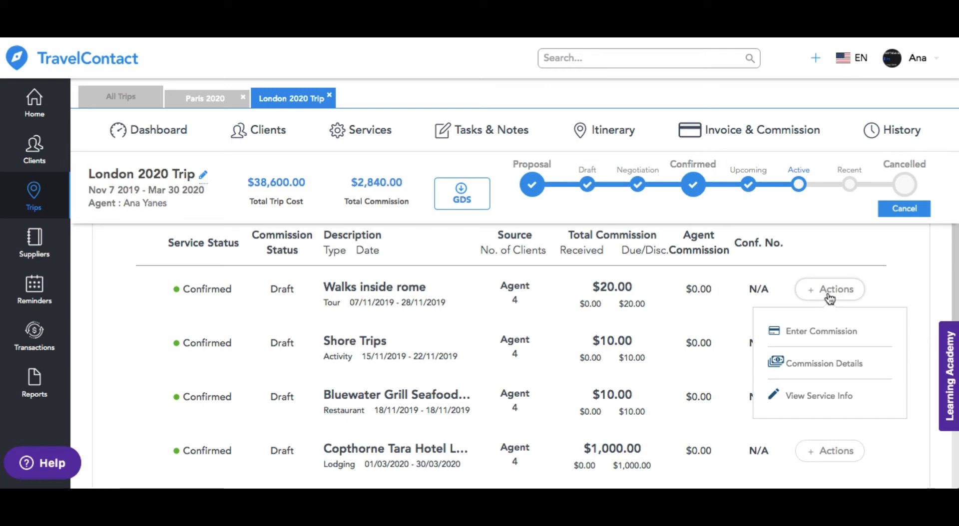
pyautogui.click(830, 364)
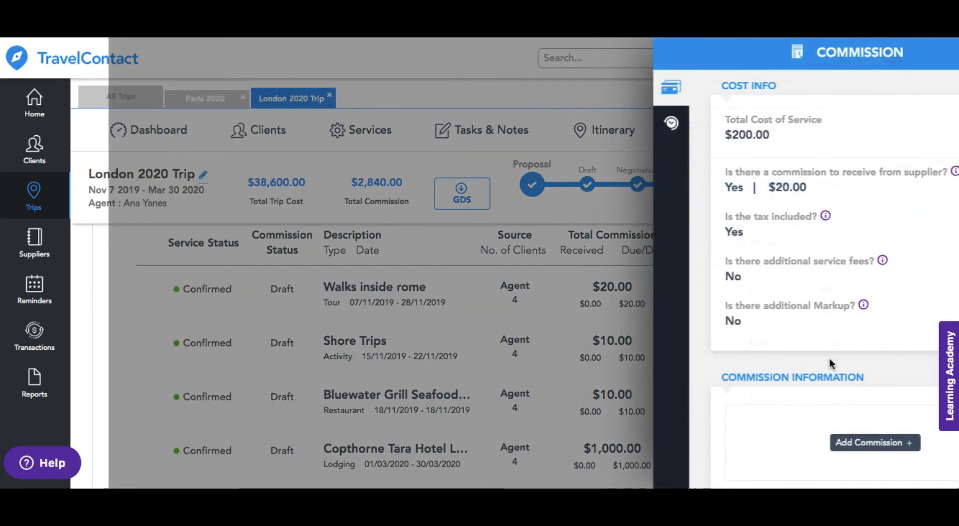
pyautogui.scroll(-3, 829, 360)
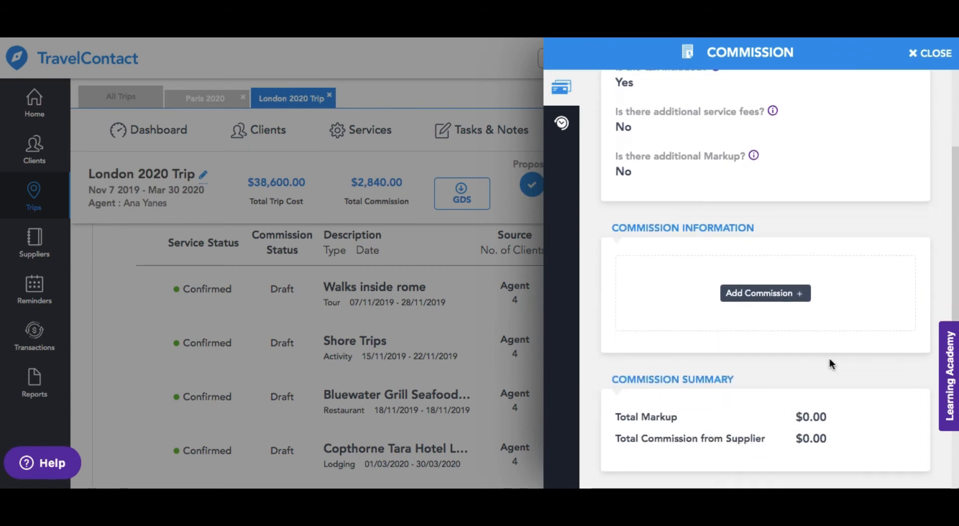
pyautogui.click(774, 295)
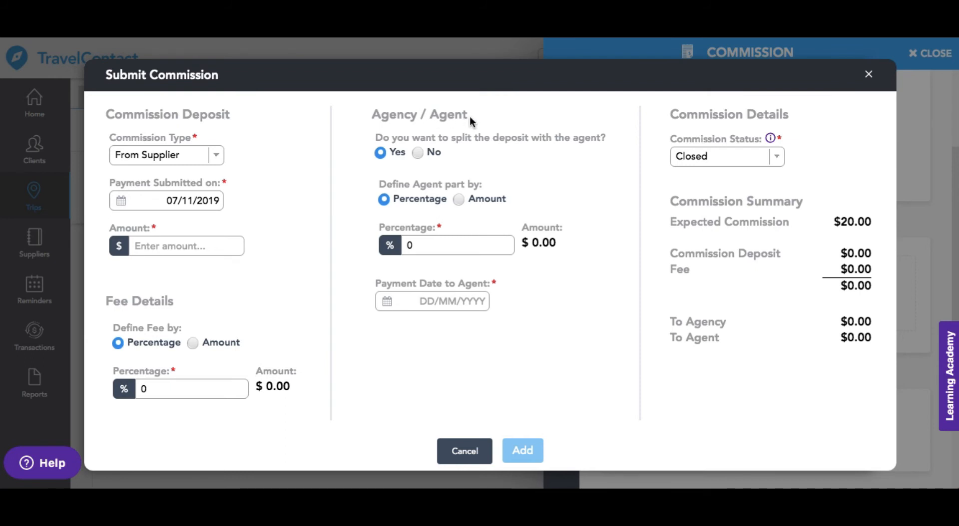
pyautogui.click(438, 244)
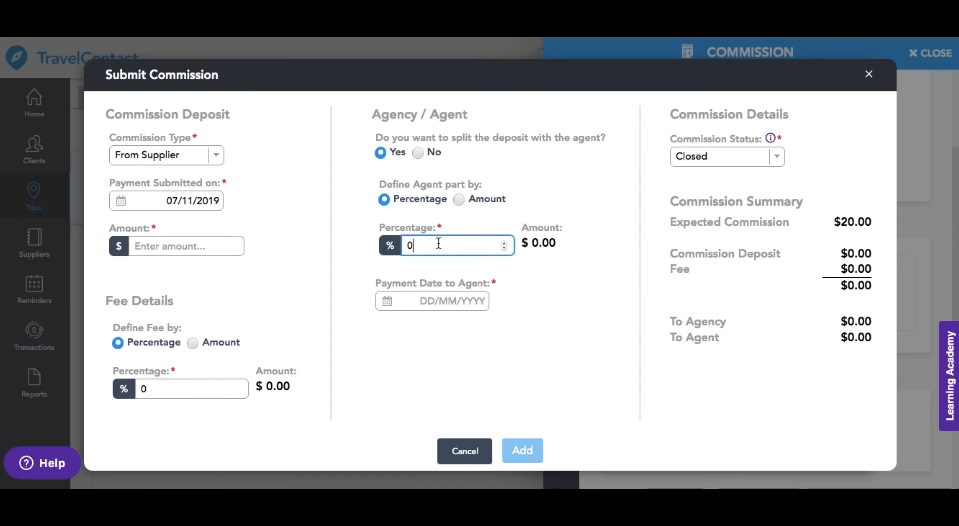
pyautogui.click(776, 159)
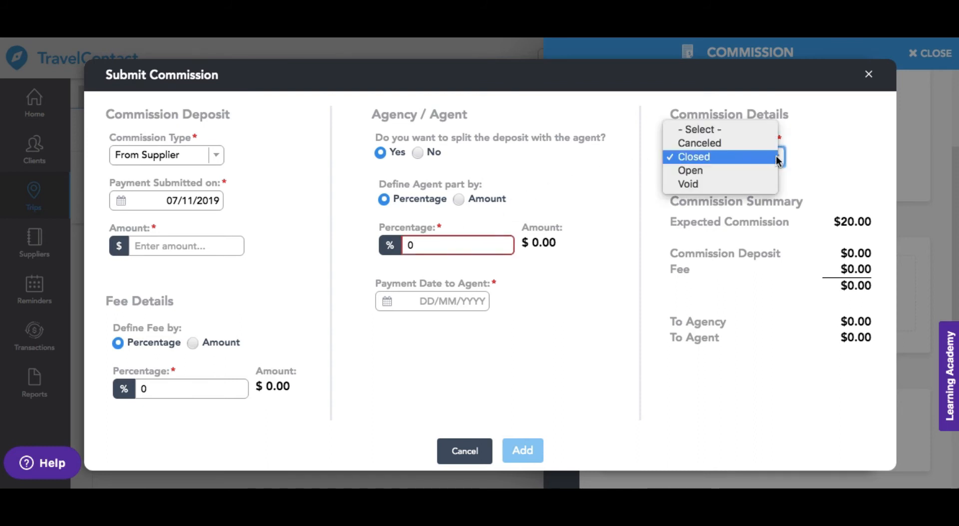
pyautogui.click(776, 157)
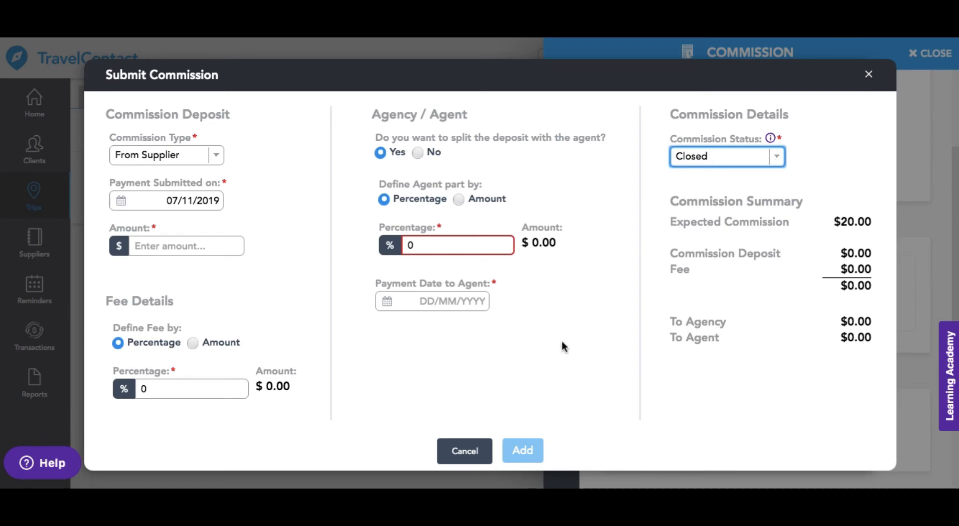
pyautogui.click(477, 455)
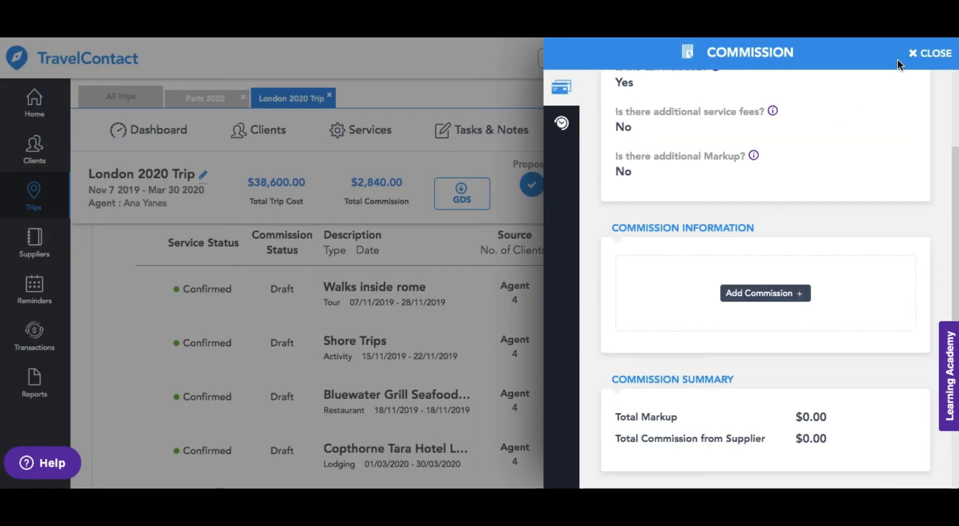
pyautogui.click(916, 56)
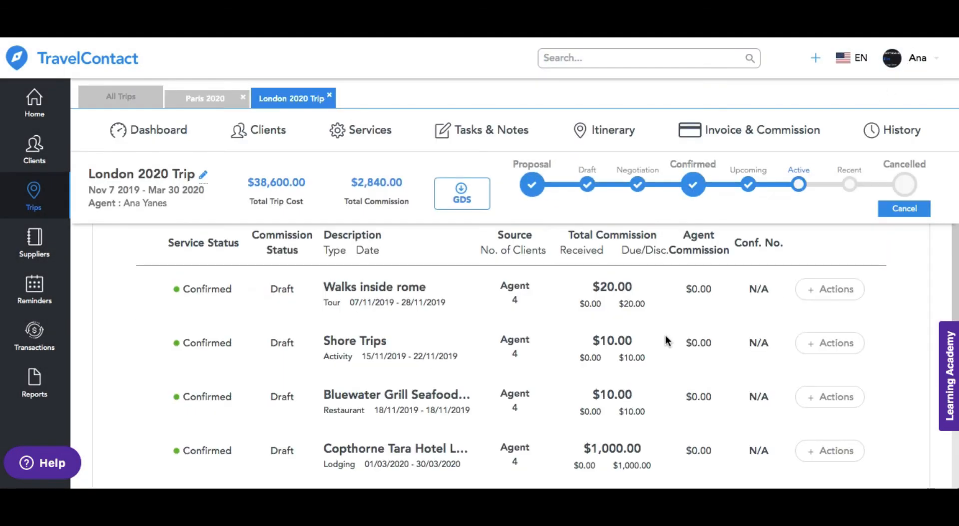
pyautogui.click(814, 292)
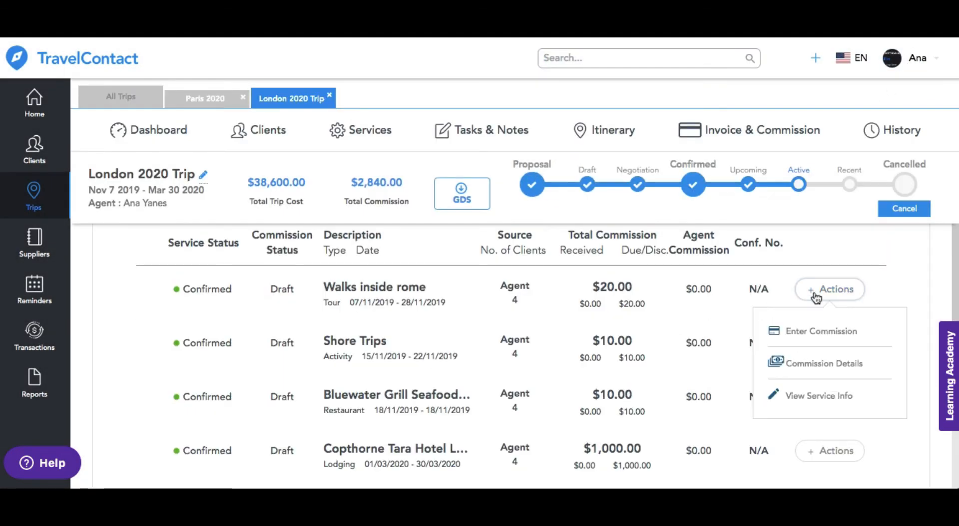
pyautogui.click(816, 298)
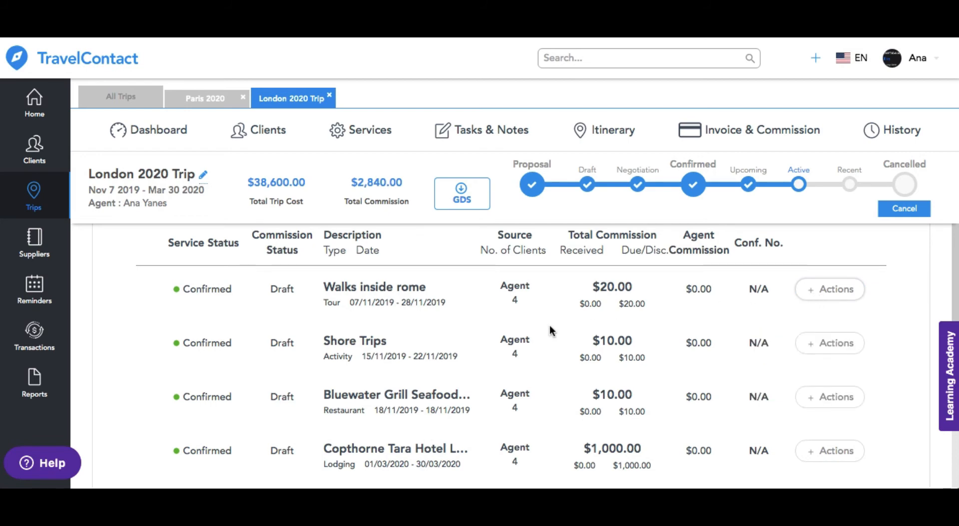
pyautogui.scroll(3, 549, 325)
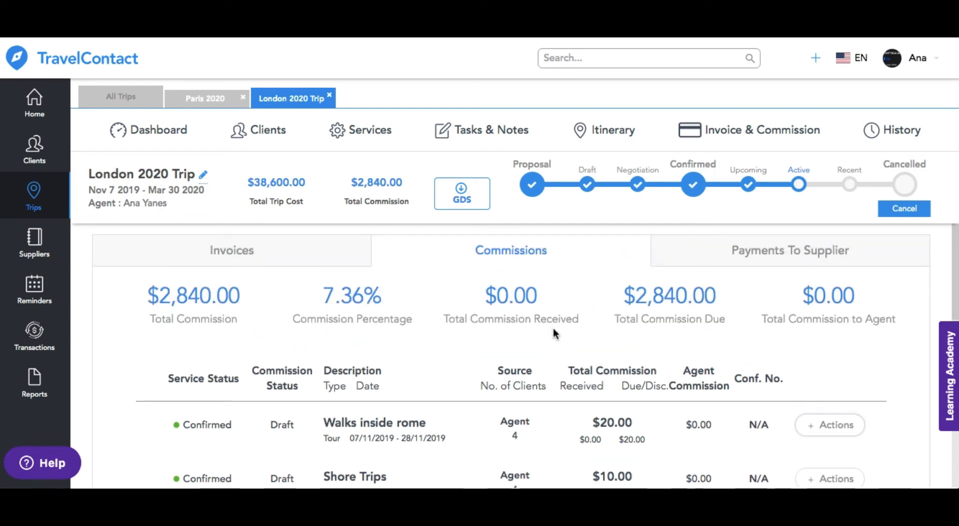
# Review the London 2020 Trip's payments to suppliers, both direct to supplier and agency to supplier.
pyautogui.click(714, 252)
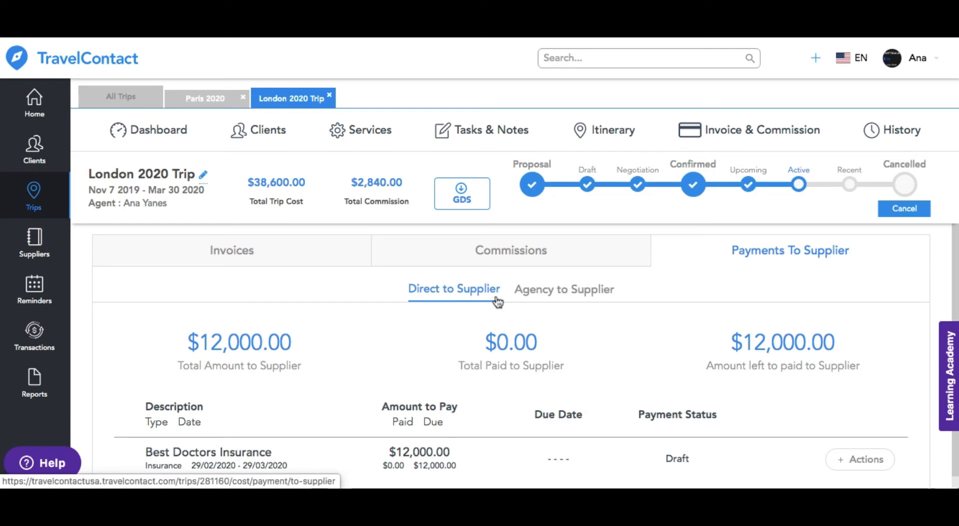
pyautogui.click(551, 293)
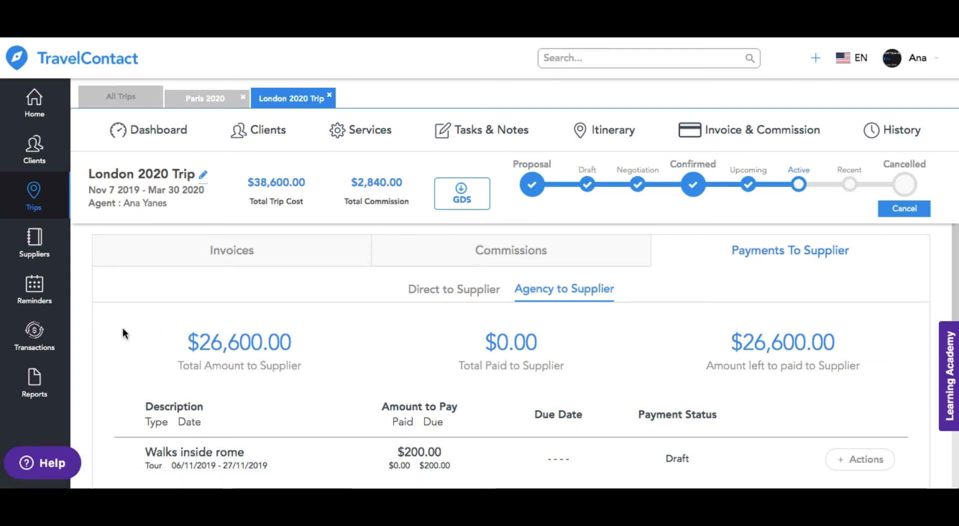
# Open the agency's transactions and examine the Services Report's columns and its date filter options, keeping the creation date filter.
pyautogui.click(35, 342)
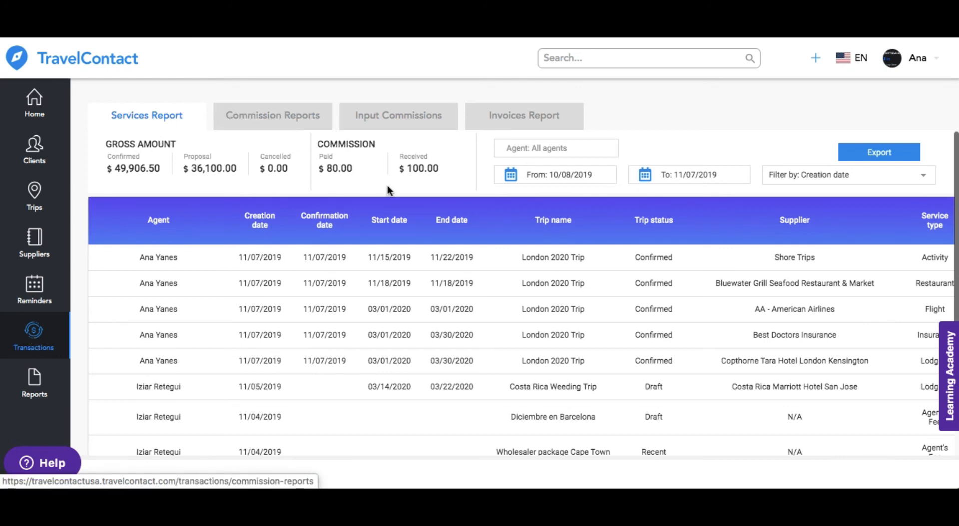
pyautogui.click(512, 122)
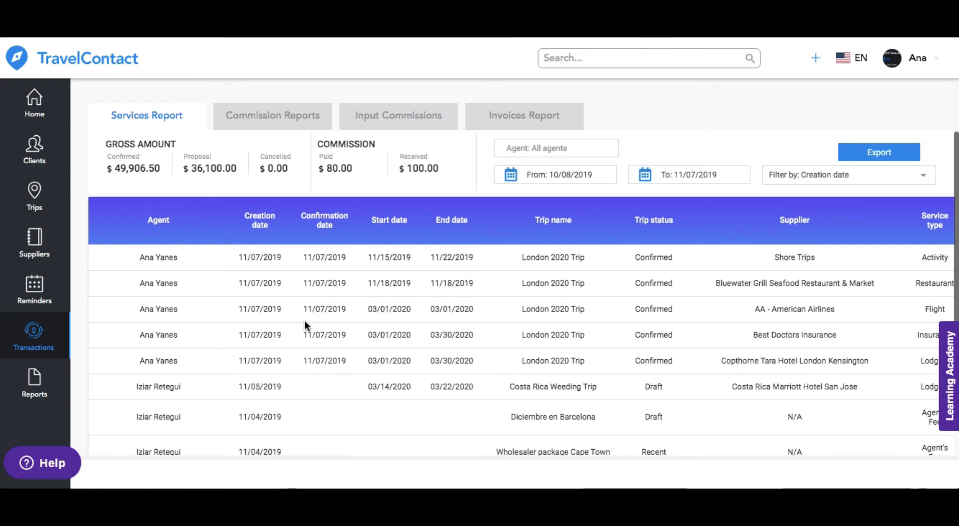
pyautogui.hscroll(5, 305, 324)
pyautogui.hscroll(5, 305, 324)
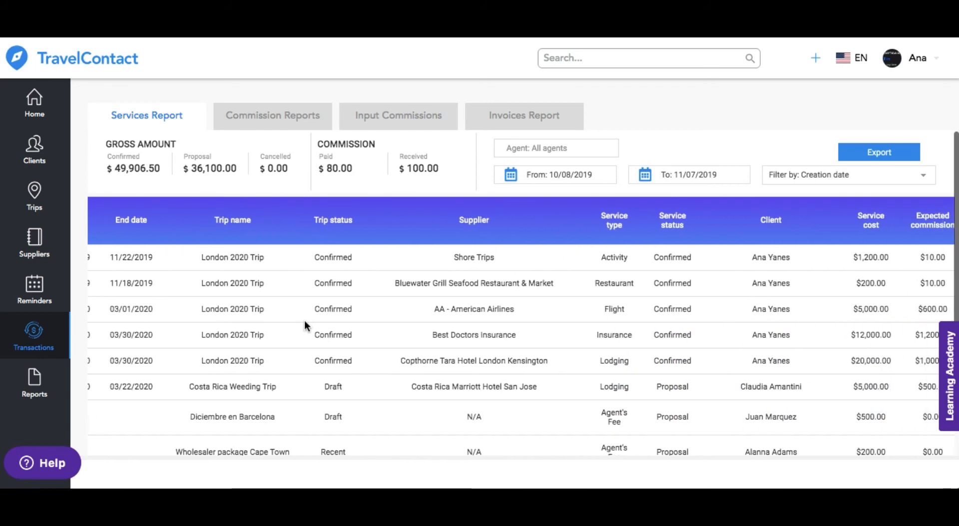
pyautogui.hscroll(5, 305, 321)
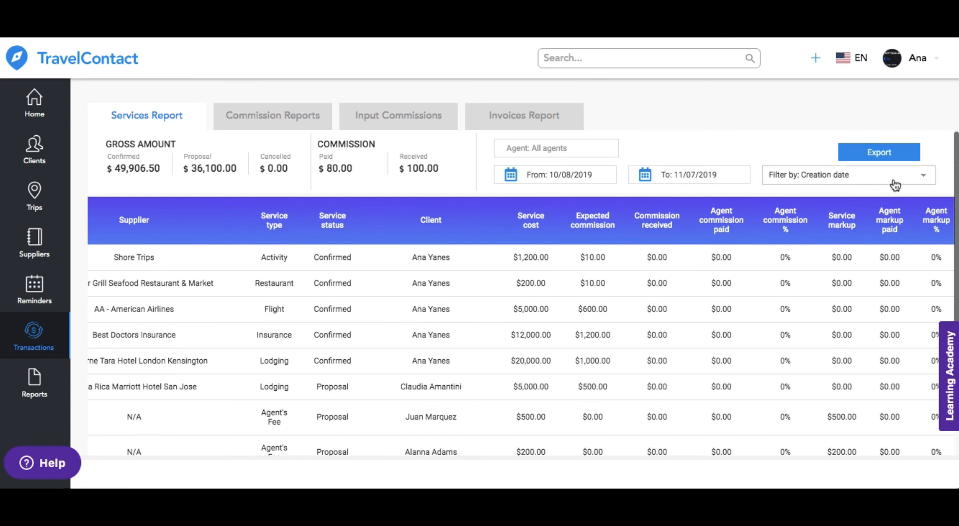
pyautogui.click(924, 175)
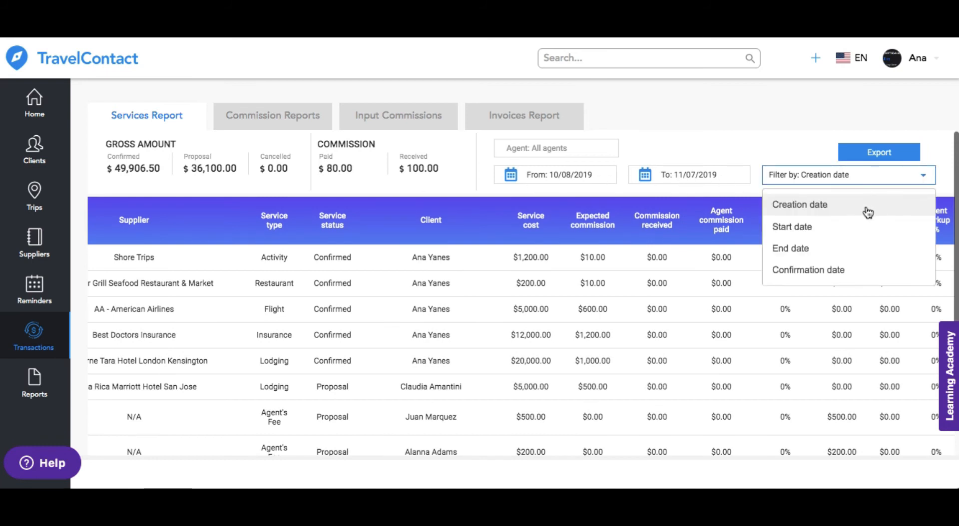
pyautogui.click(921, 178)
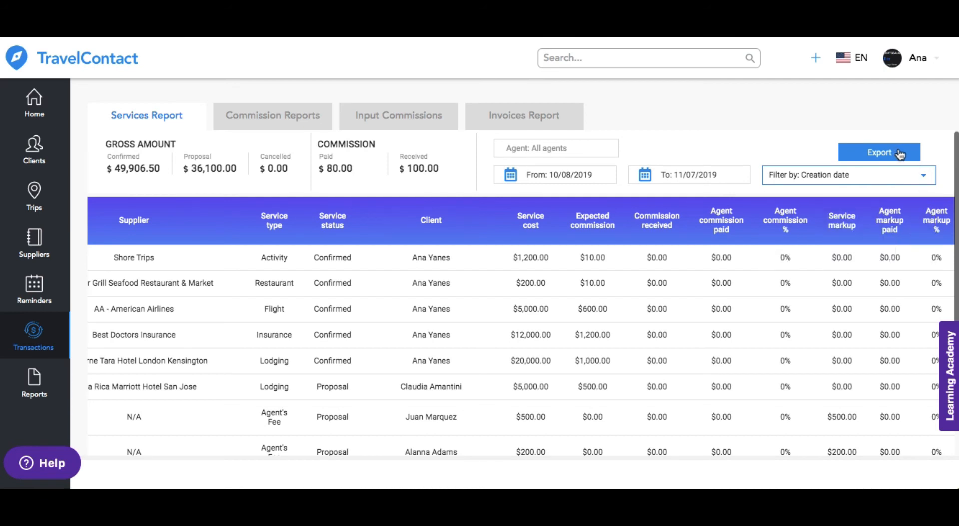
# Review the commission reports for commissions not received, not paid and paid to agent.
pyautogui.click(296, 126)
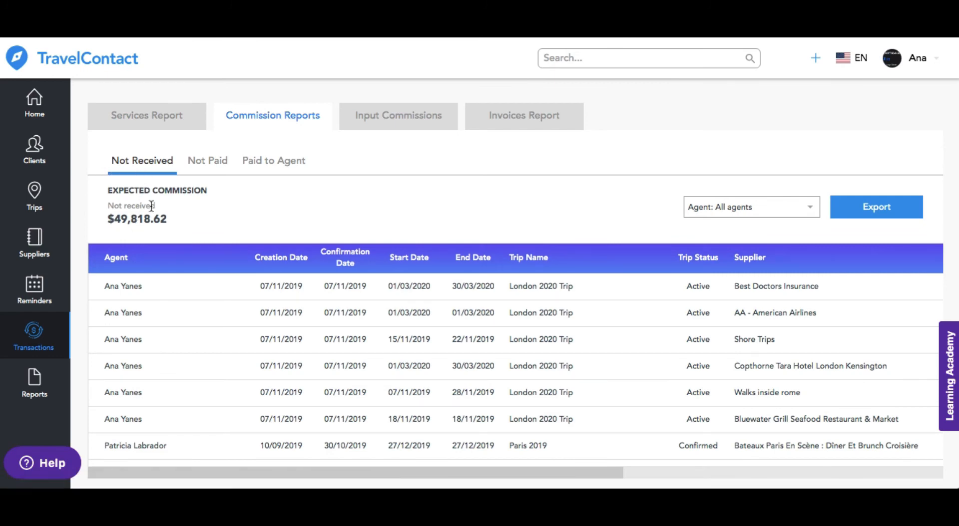
pyautogui.click(205, 162)
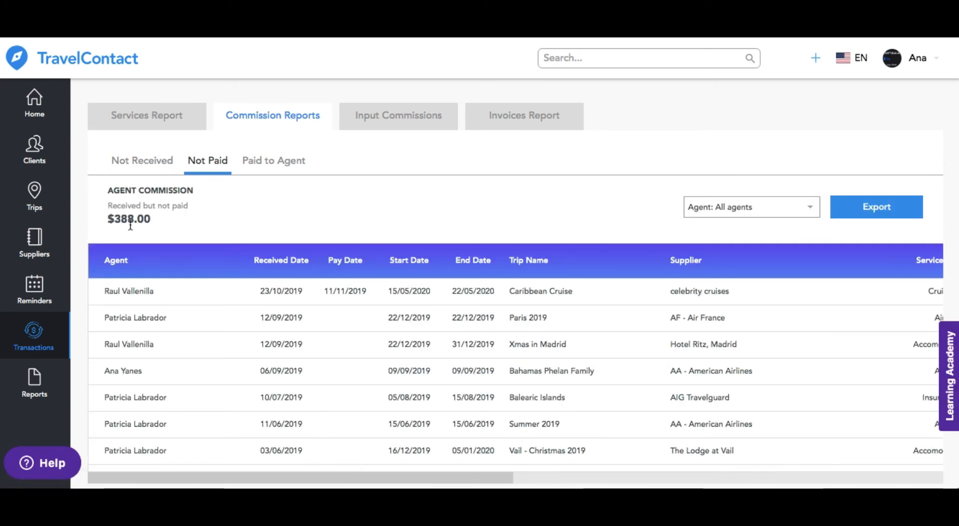
pyautogui.click(267, 164)
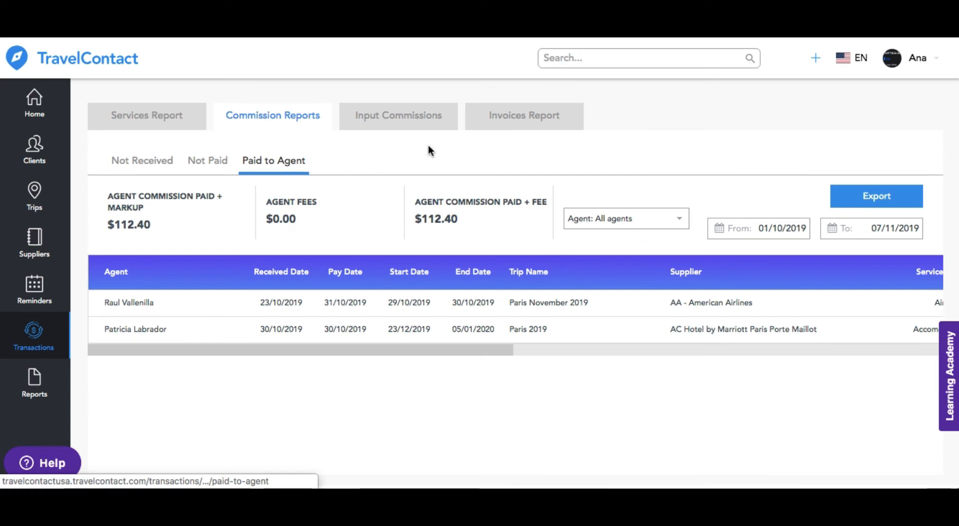
# Open the Invoices Report and review the listed invoices with their amounts, due dates and statuses.
pyautogui.click(525, 123)
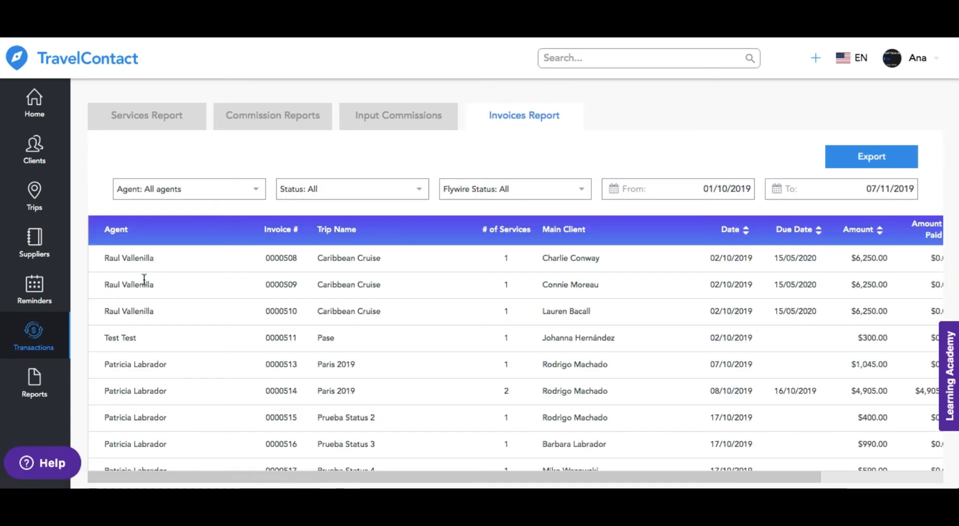
pyautogui.hscroll(5, 144, 280)
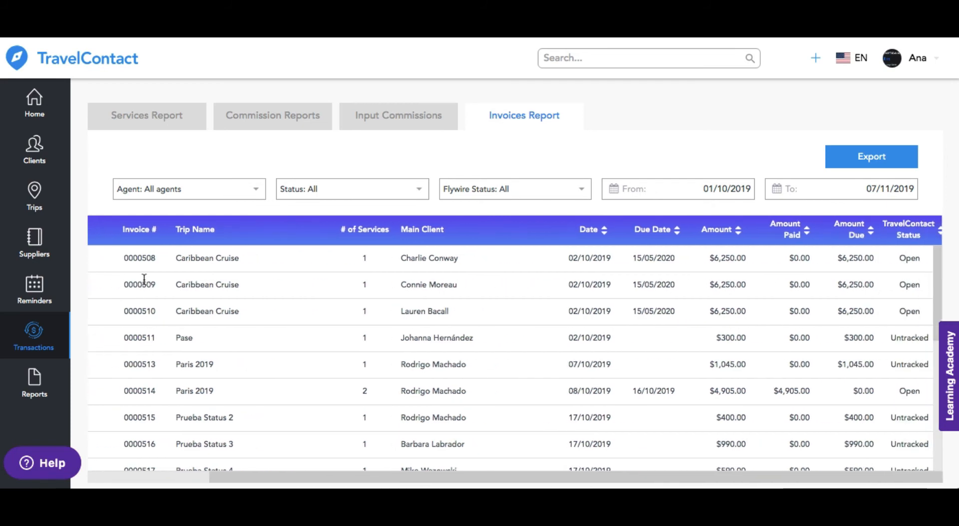
pyautogui.scroll(-3, 143, 280)
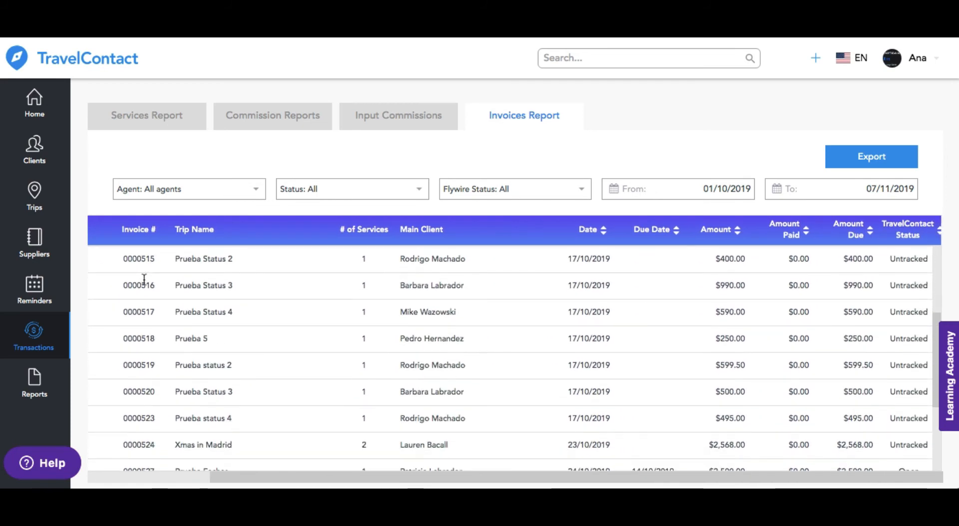
pyautogui.hscroll(-3, 143, 279)
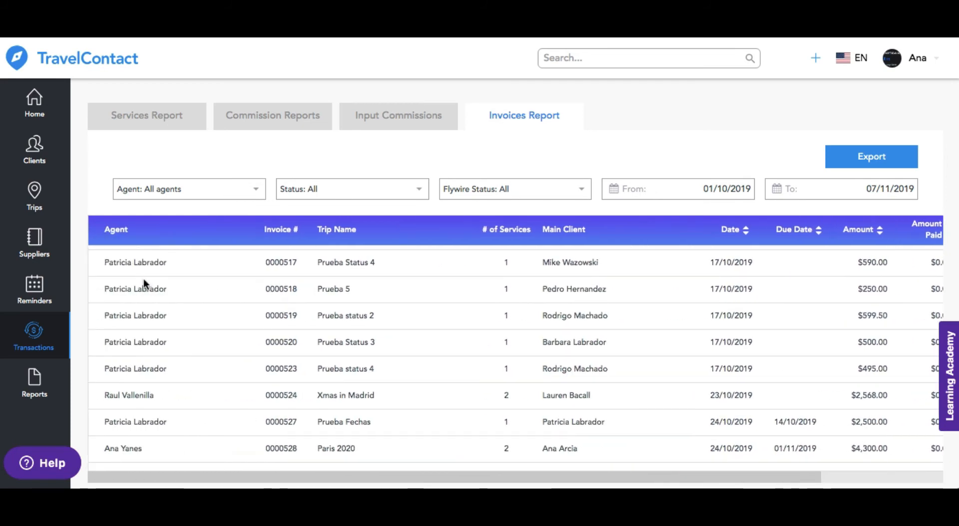
pyautogui.scroll(8, 143, 280)
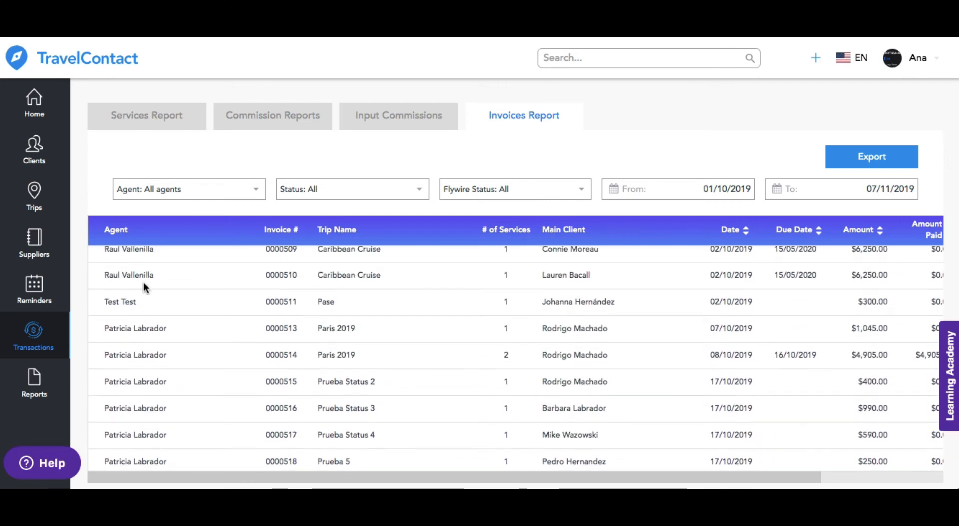
pyautogui.scroll(2, 143, 283)
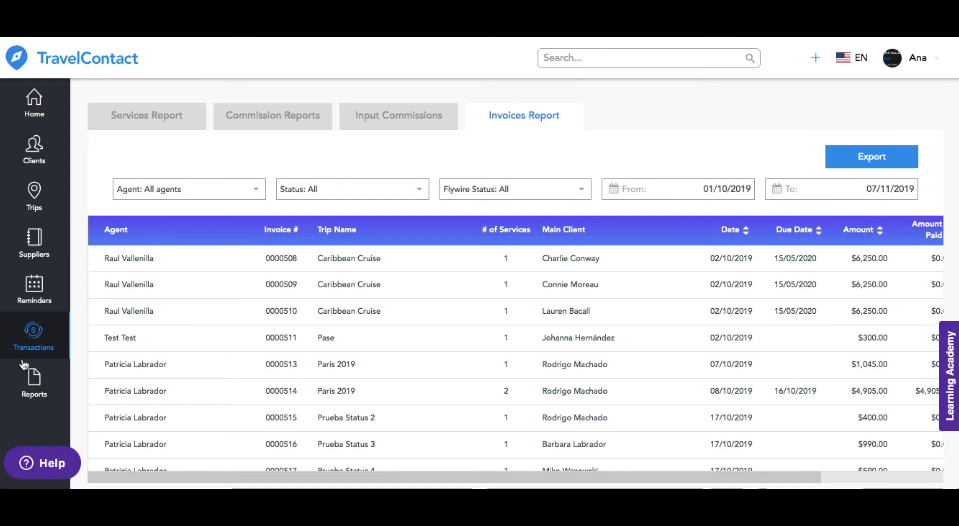
# Open the agency's amounts report and examine its agent, year and service date filter options without changing them.
pyautogui.click(36, 389)
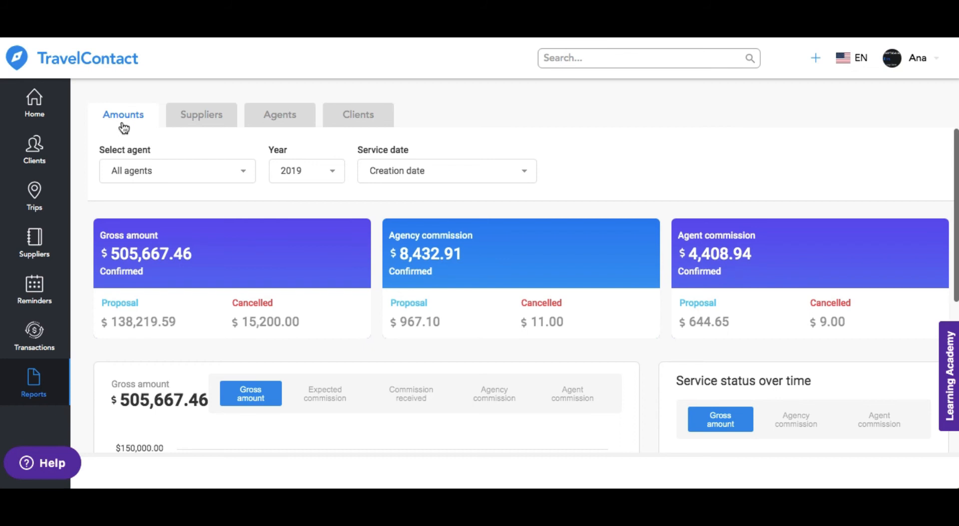
pyautogui.click(246, 176)
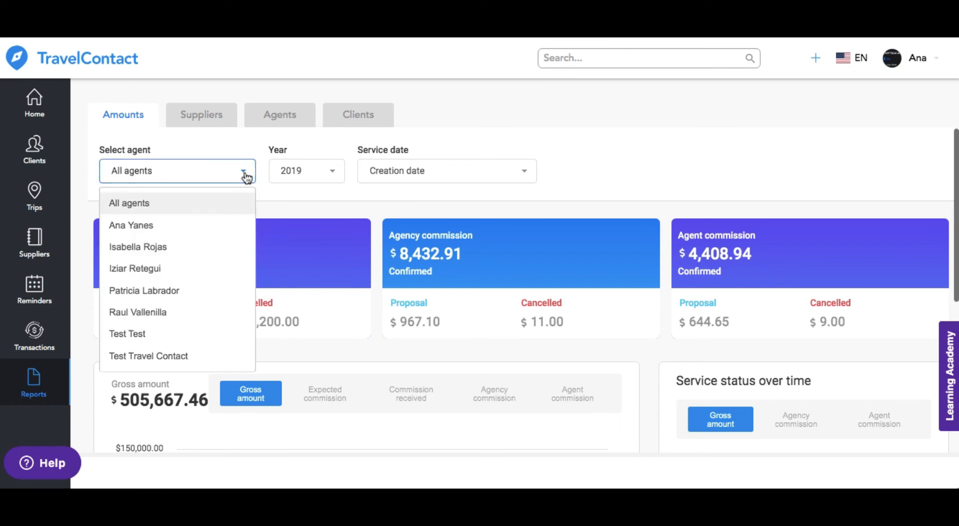
pyautogui.click(246, 176)
pyautogui.click(333, 175)
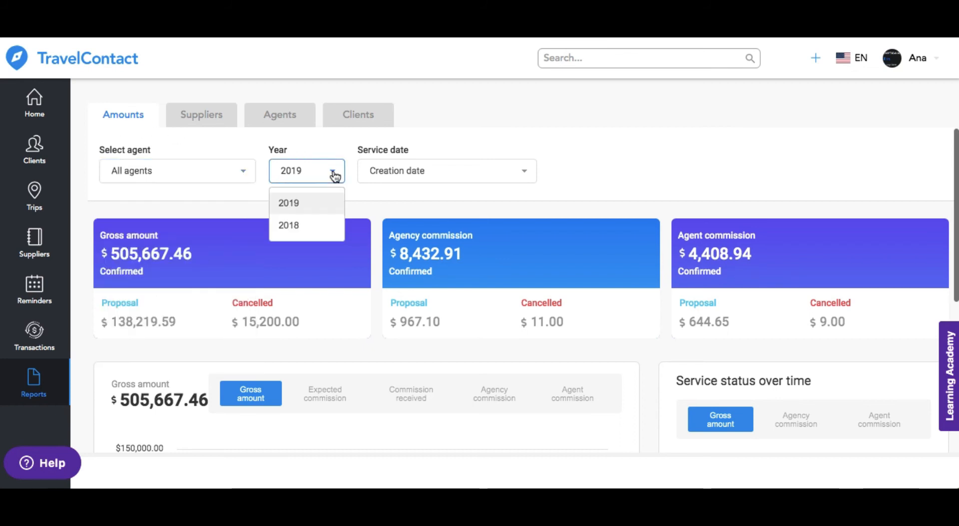
pyautogui.click(333, 175)
pyautogui.click(528, 175)
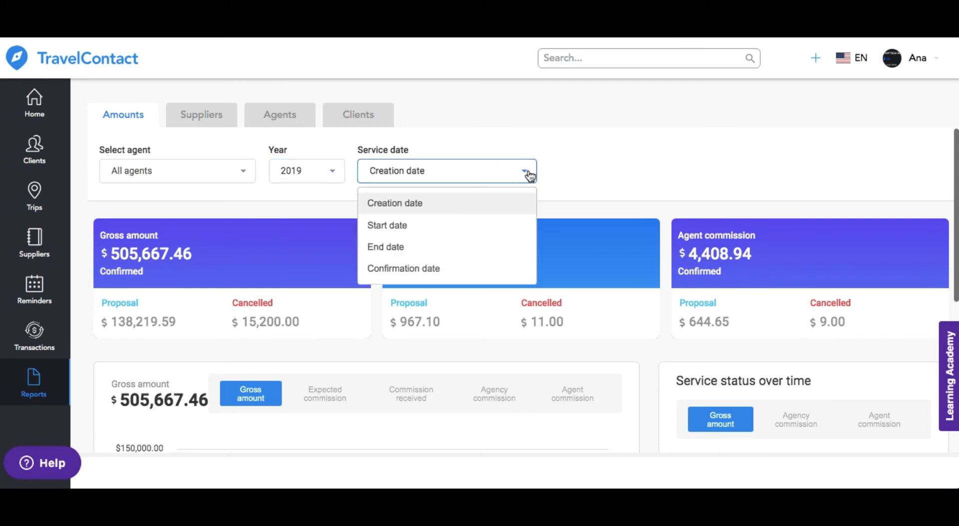
pyautogui.click(528, 175)
# Examine the yearly amounts charts for expected commission and commission received, and the service status chart by agency commission.
pyautogui.scroll(-5, 380, 256)
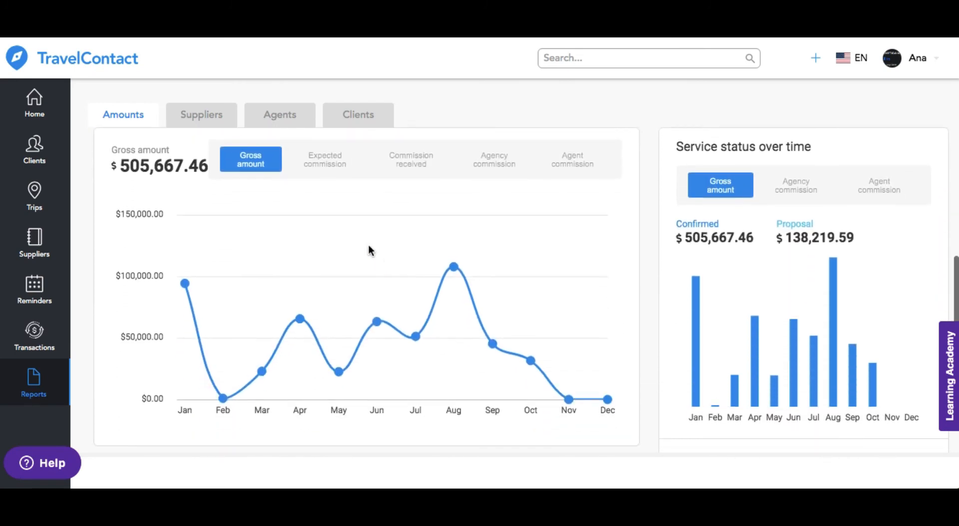
pyautogui.click(325, 168)
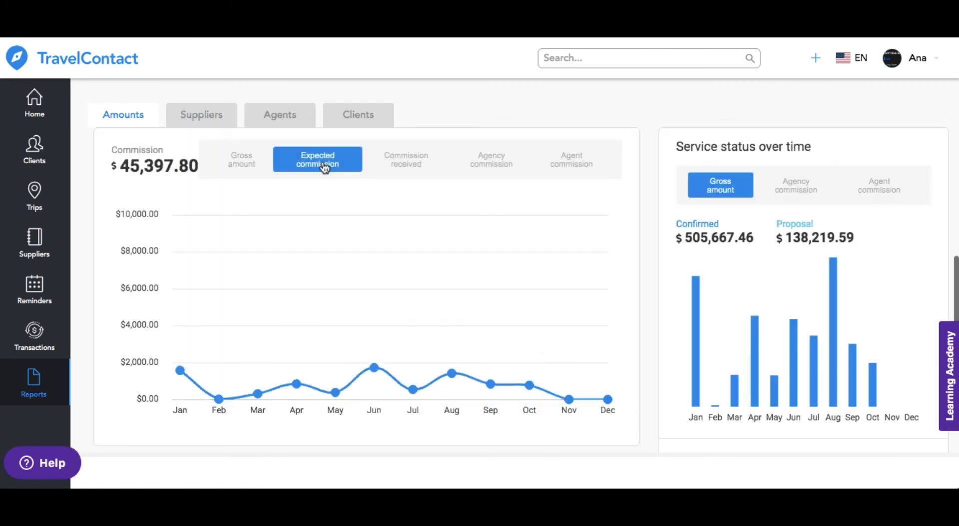
pyautogui.click(398, 165)
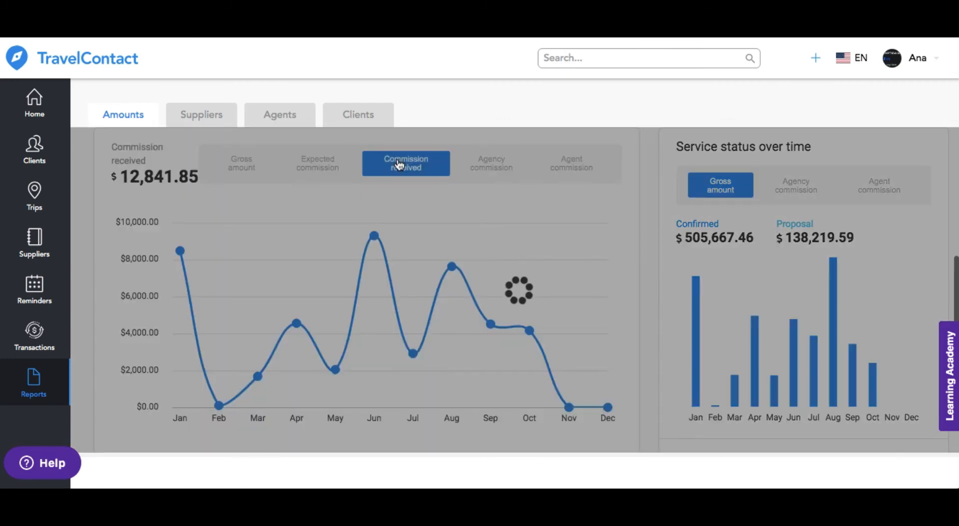
pyautogui.scroll(4, 398, 165)
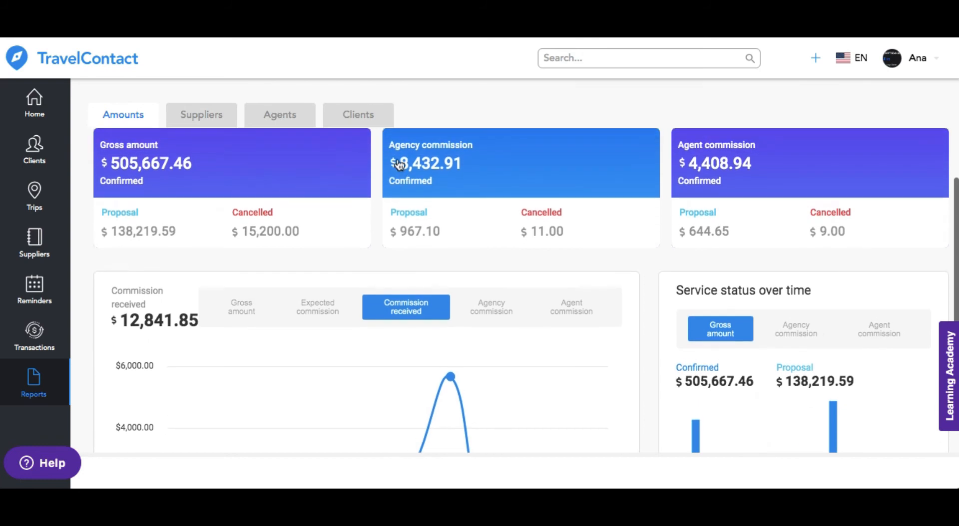
pyautogui.scroll(1, 398, 165)
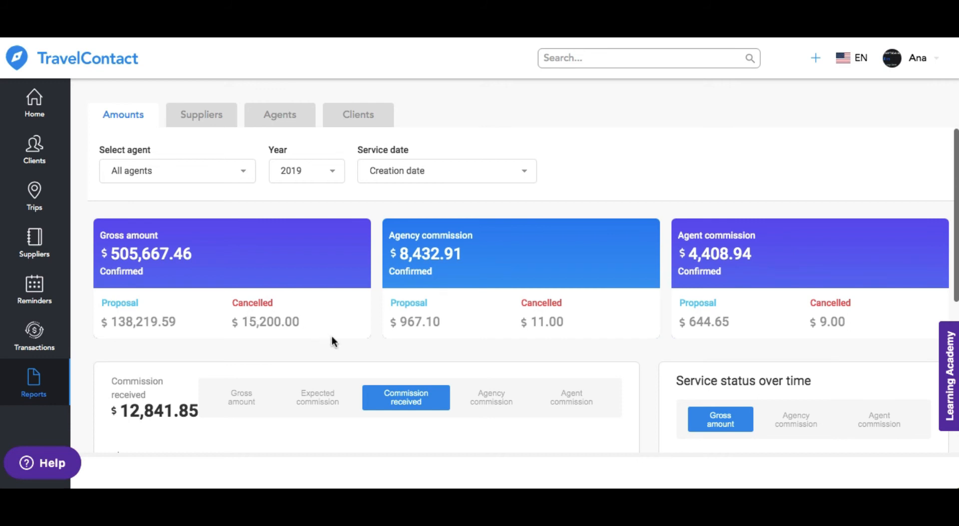
pyautogui.scroll(-5, 347, 345)
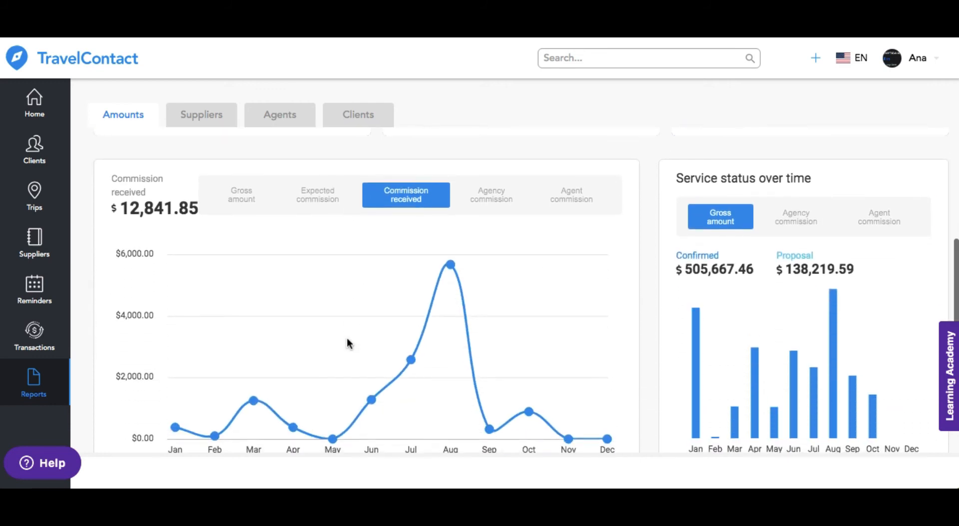
pyautogui.click(780, 189)
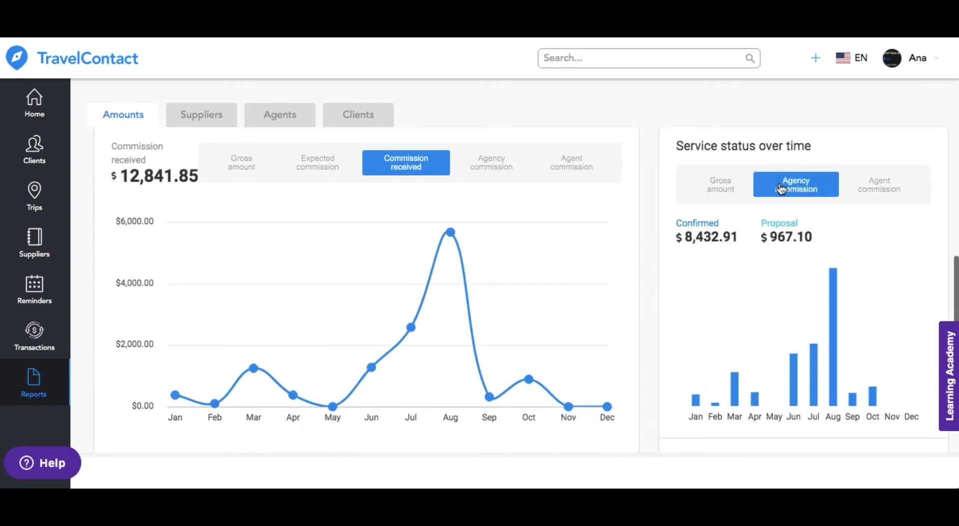
pyautogui.scroll(5, 471, 265)
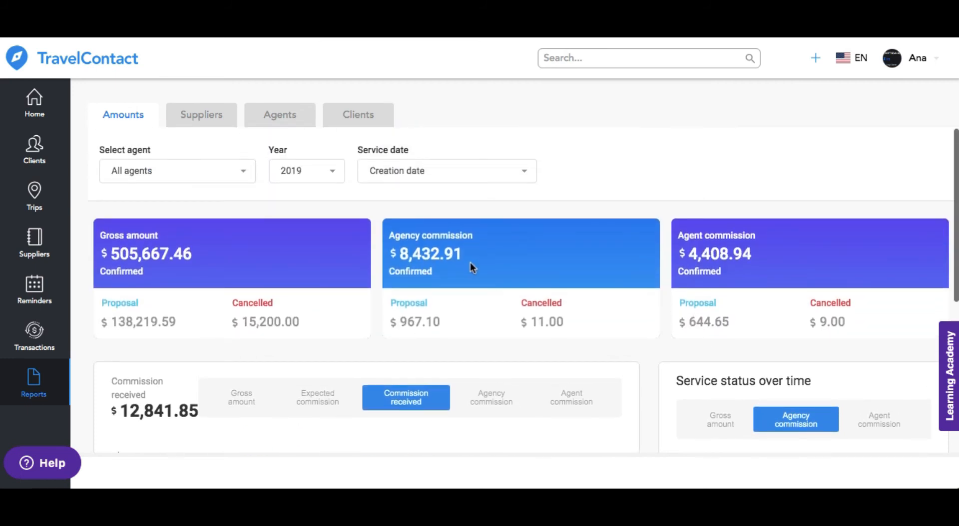
# Open the suppliers report and examine its service totals, top supplier types chart and service date filter options, keeping Creation date.
pyautogui.click(216, 123)
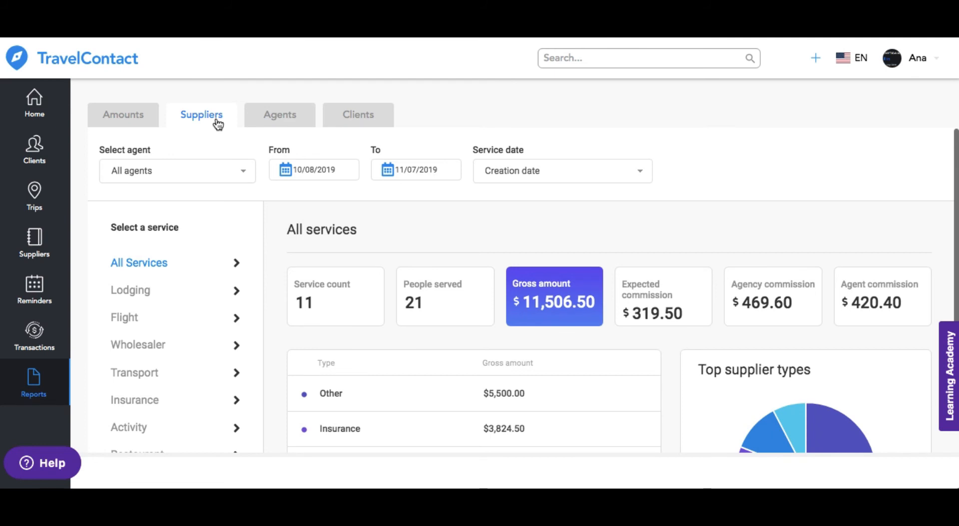
pyautogui.scroll(-3, 208, 245)
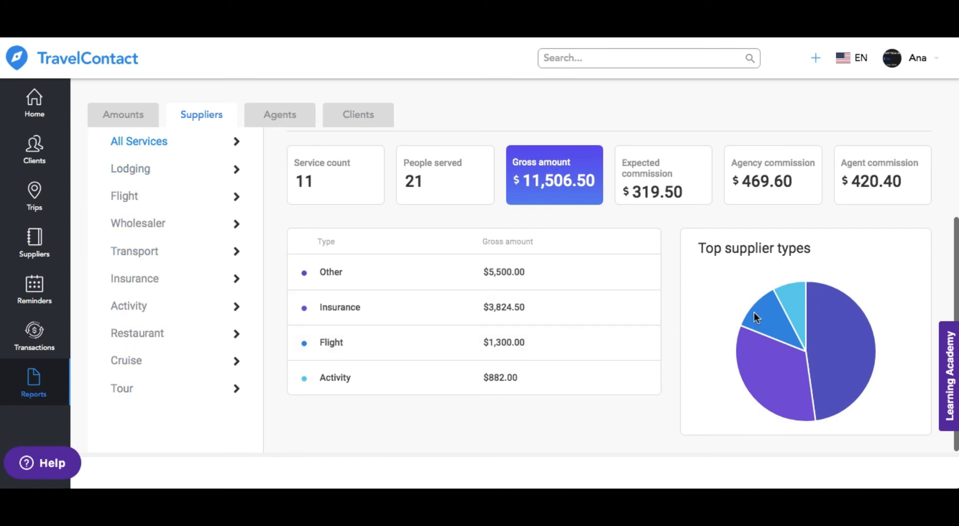
pyautogui.moveTo(765, 318)
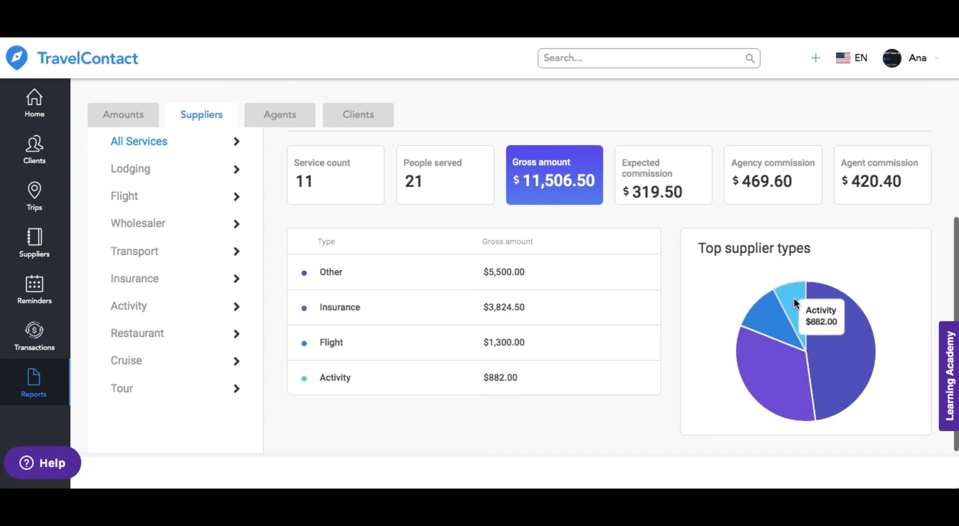
pyautogui.moveTo(835, 341)
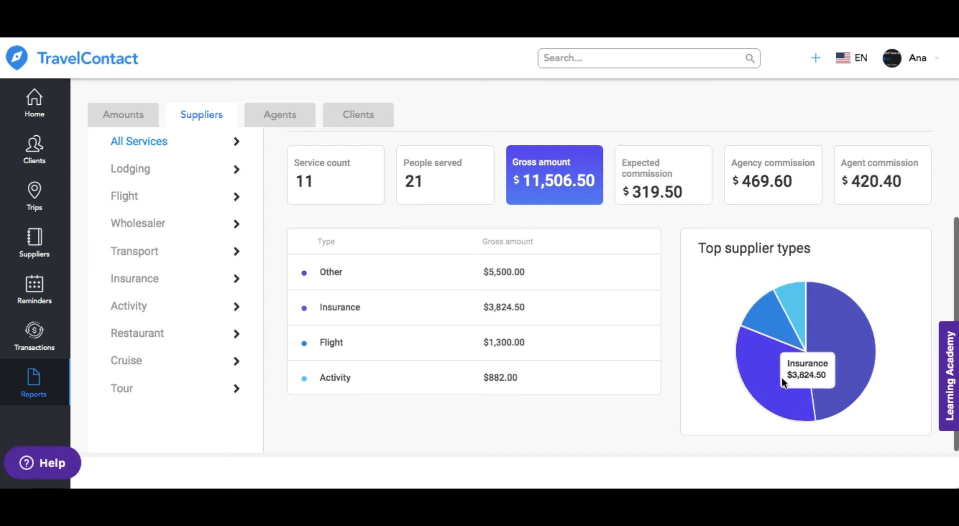
pyautogui.scroll(3, 475, 342)
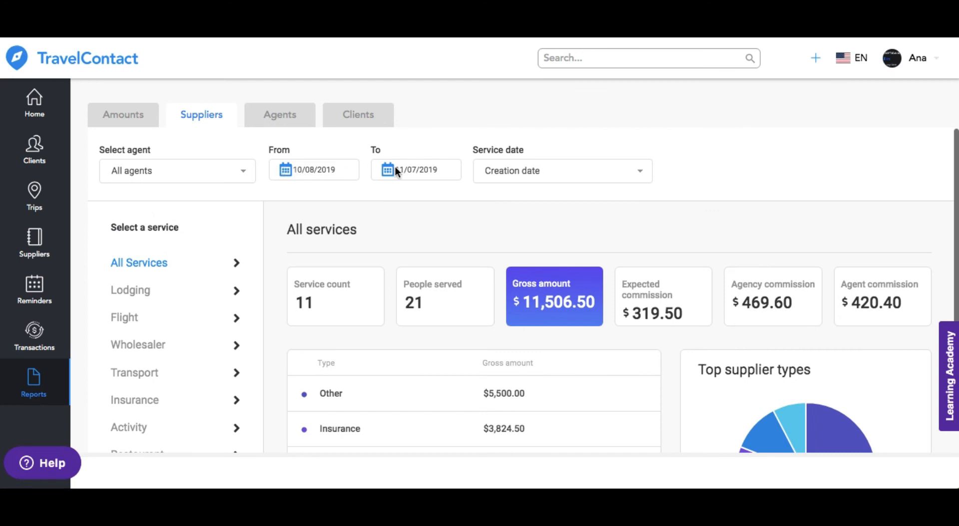
pyautogui.click(641, 176)
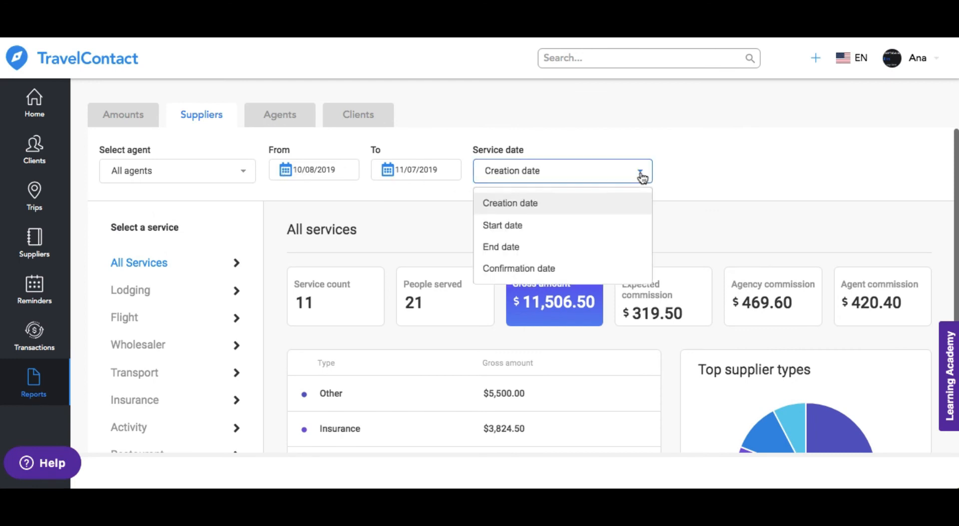
pyautogui.click(641, 175)
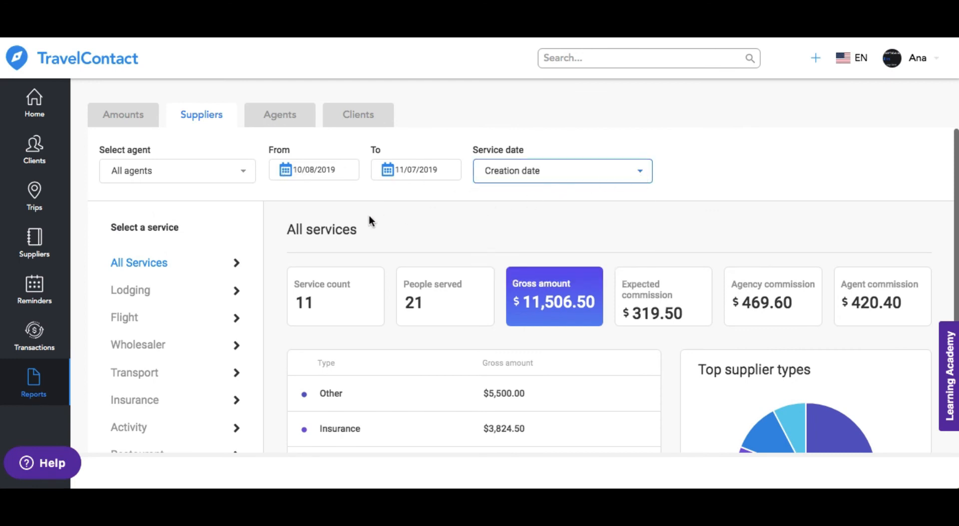
# Open the agents report and review each agent's gross amounts and commissions along with the cost and commission splits.
pyautogui.click(273, 119)
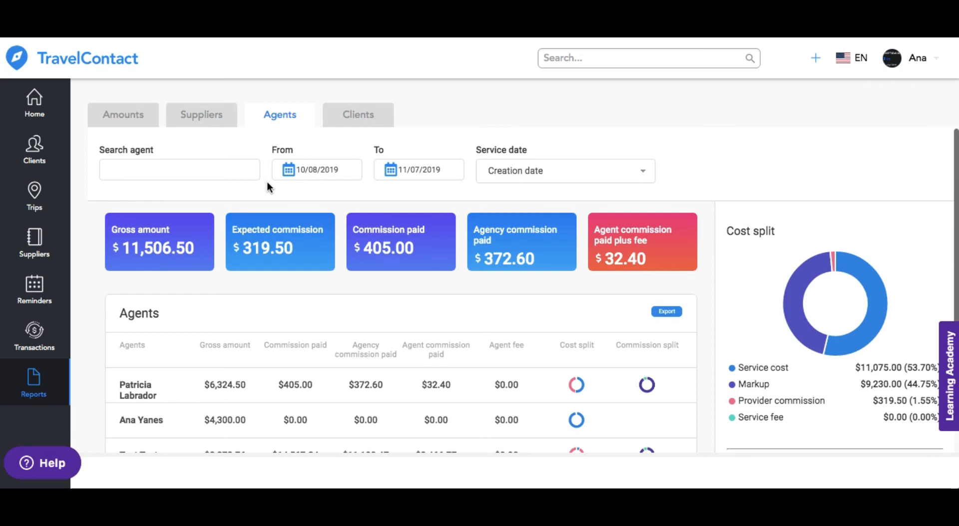
pyautogui.scroll(-5, 266, 181)
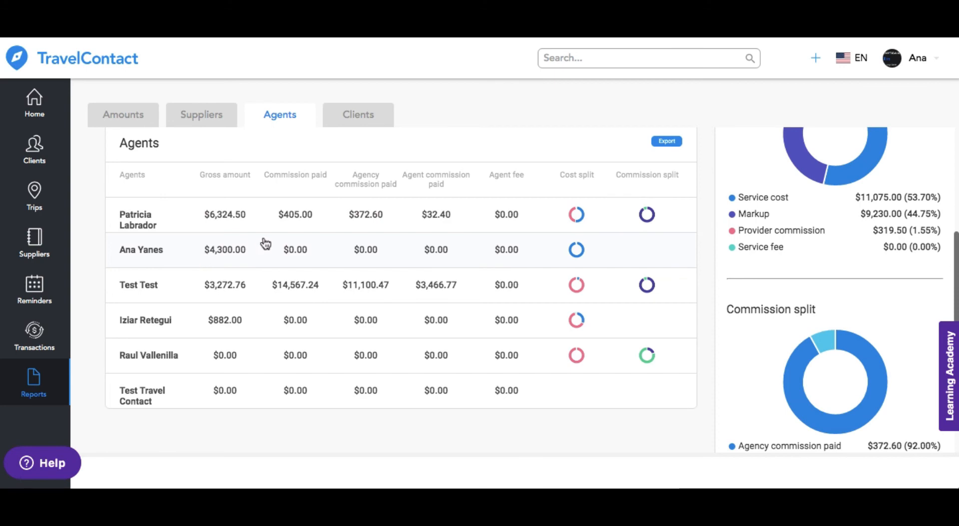
pyautogui.scroll(5, 265, 243)
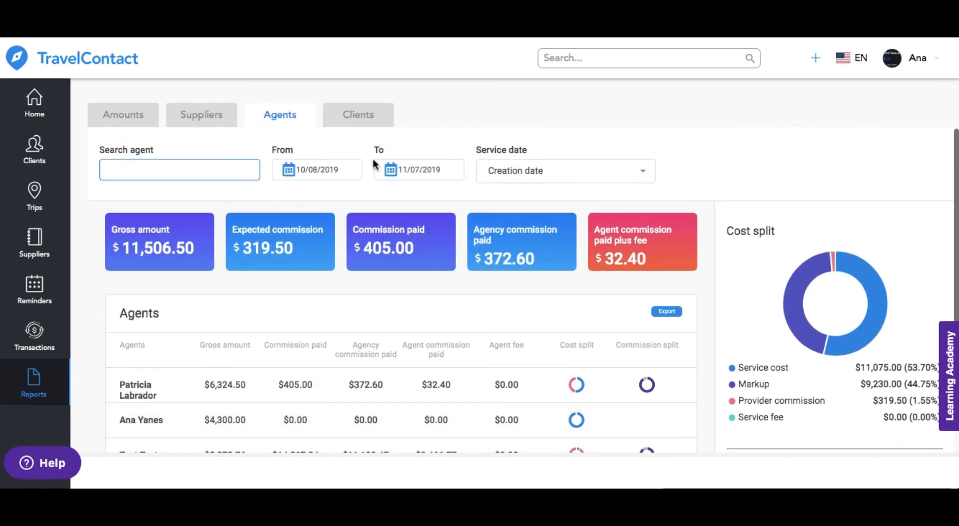
# Review the clients report, including its chart by age group, companies and nationalities, and return to the home dashboard.
pyautogui.click(364, 128)
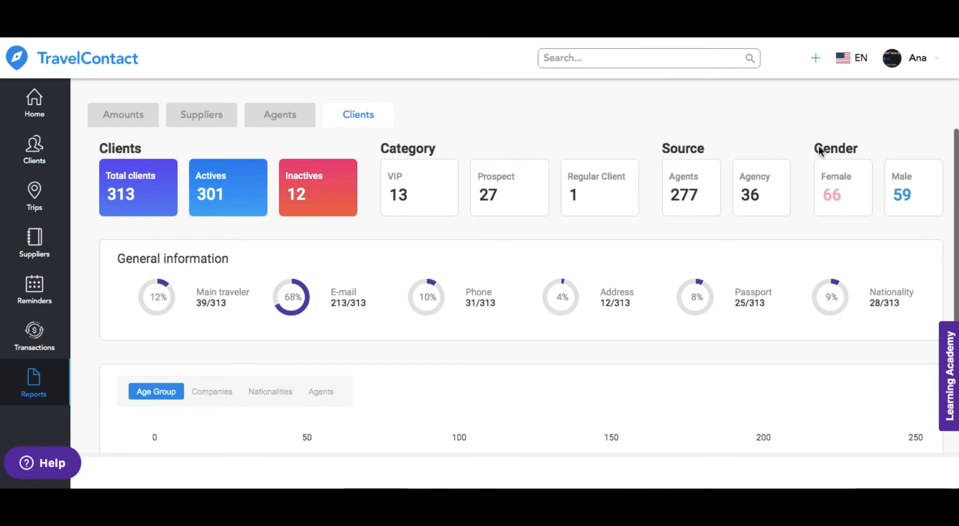
pyautogui.scroll(-4, 556, 281)
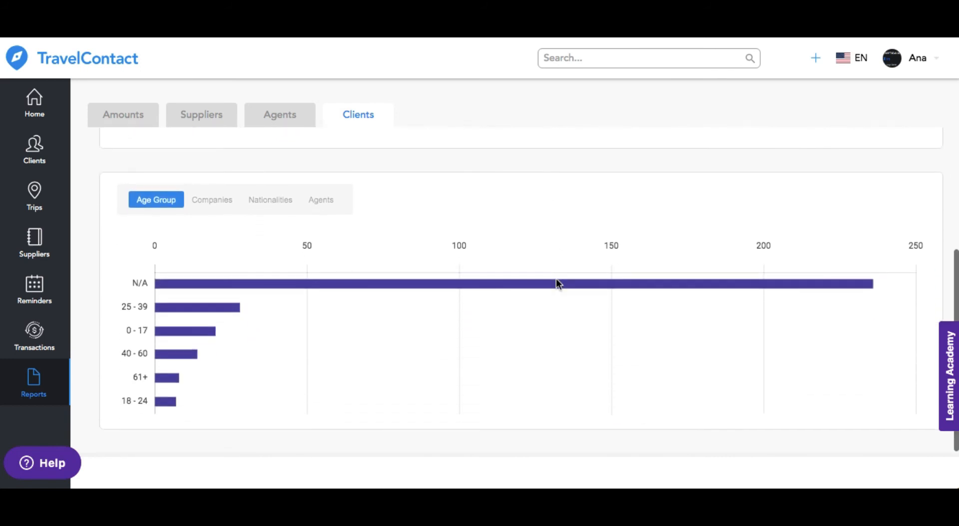
pyautogui.click(226, 209)
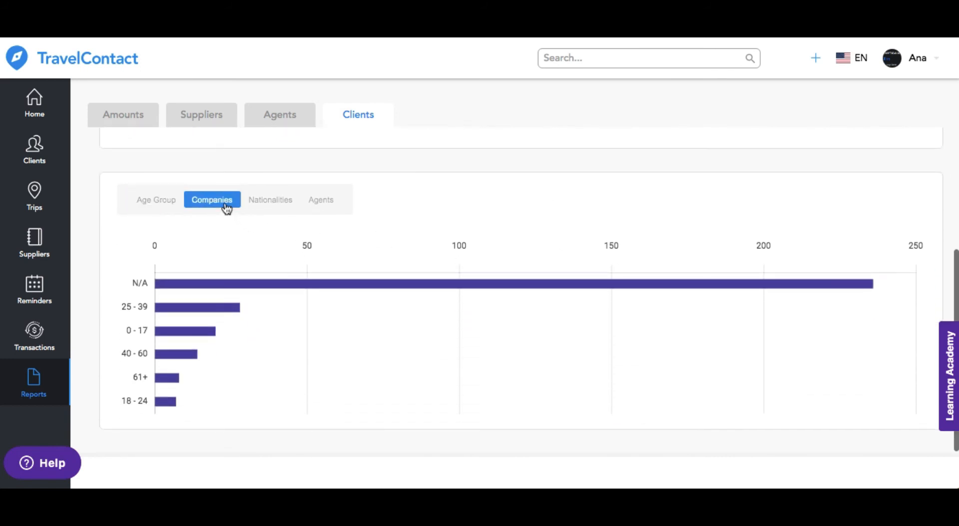
pyautogui.click(270, 208)
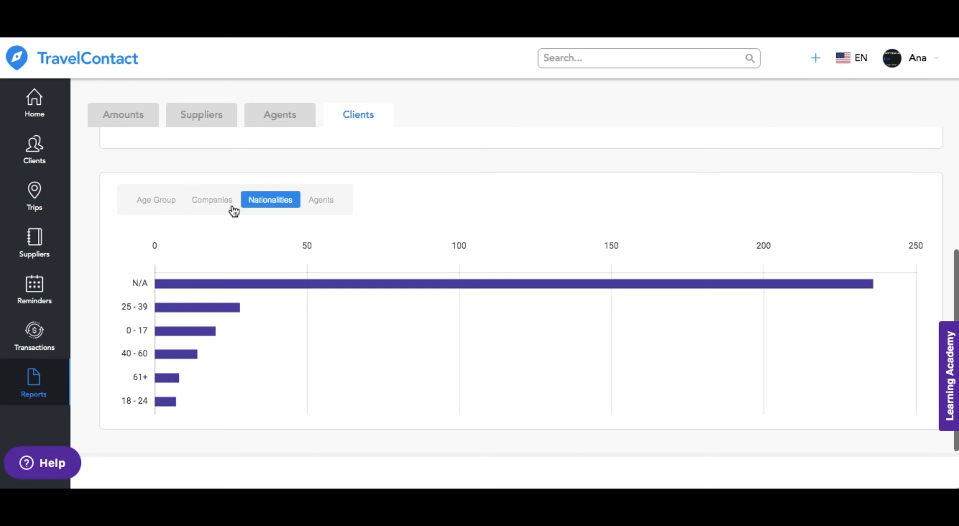
pyautogui.scroll(4, 205, 212)
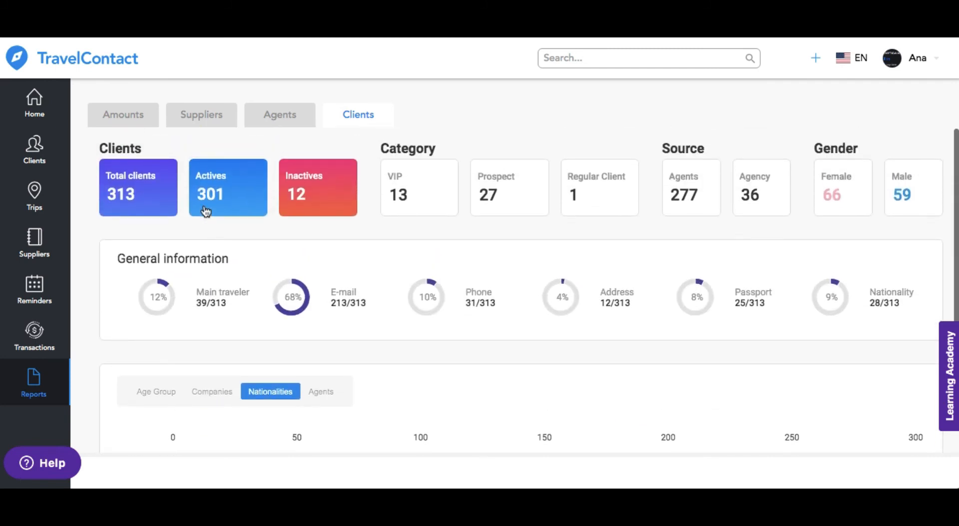
pyautogui.click(33, 103)
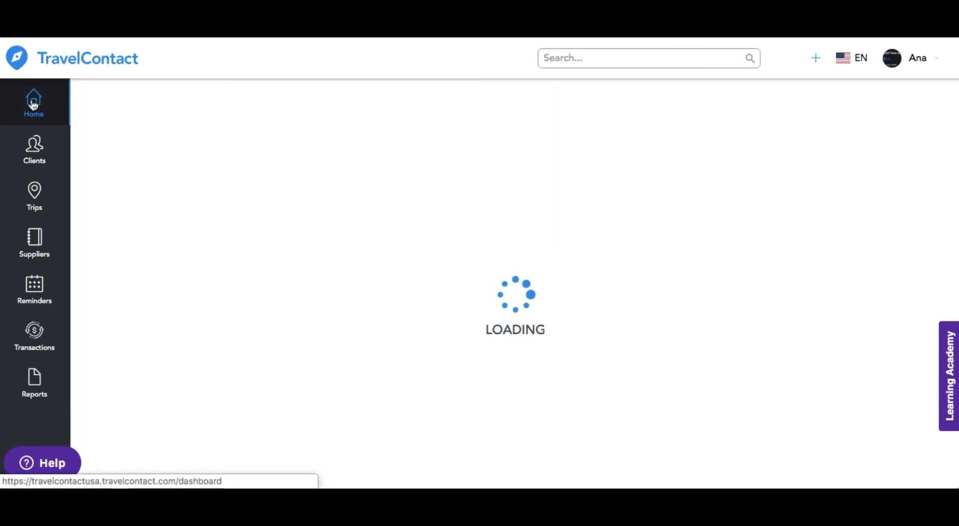